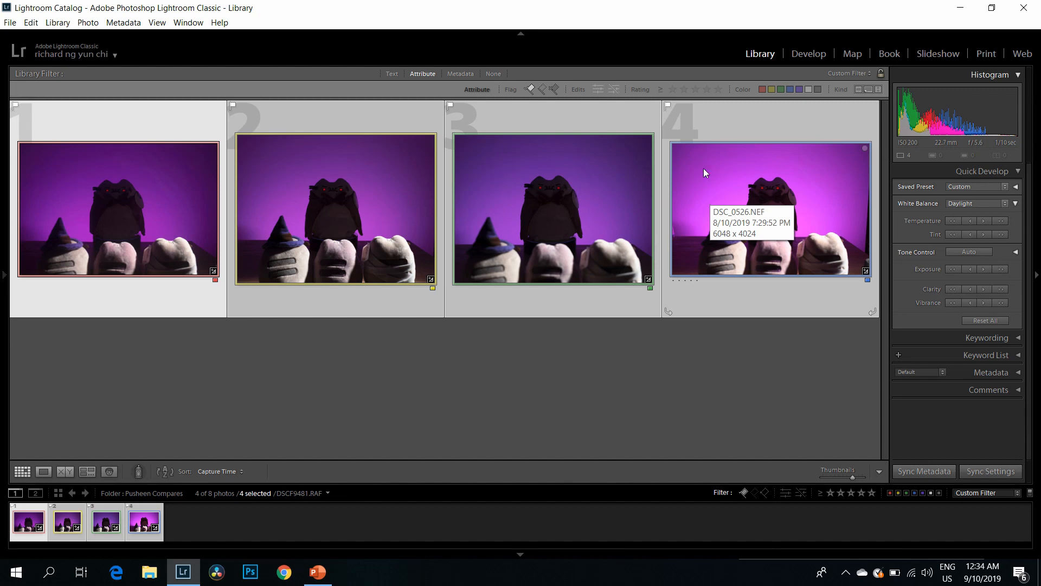
Step: Brighten all four selected photos to an exposure of +4.00 and deselect them
{"action": "double_click", "coordinate": [138, 195]}
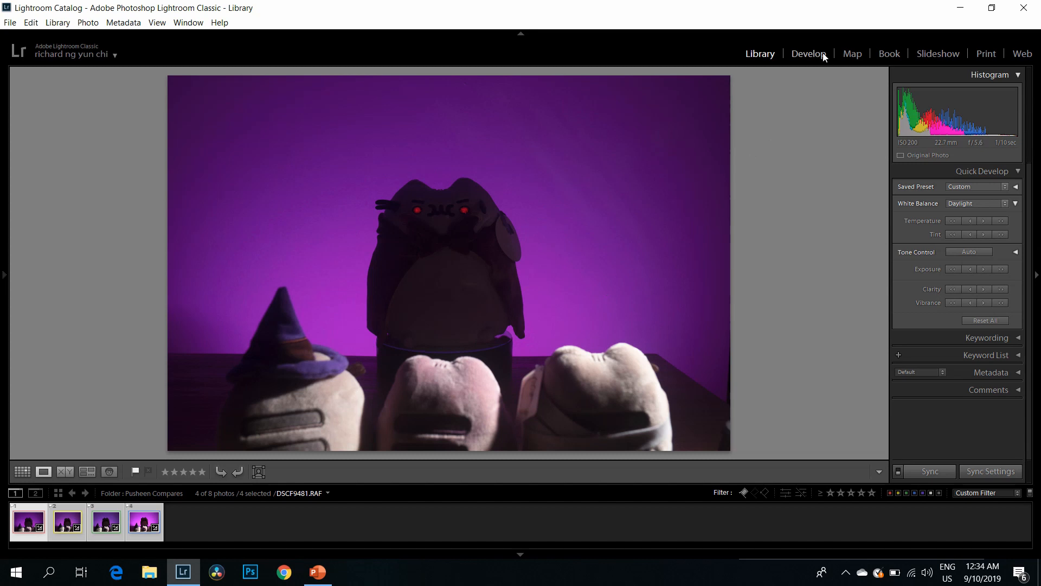
{"action": "left_click", "coordinate": [28, 472]}
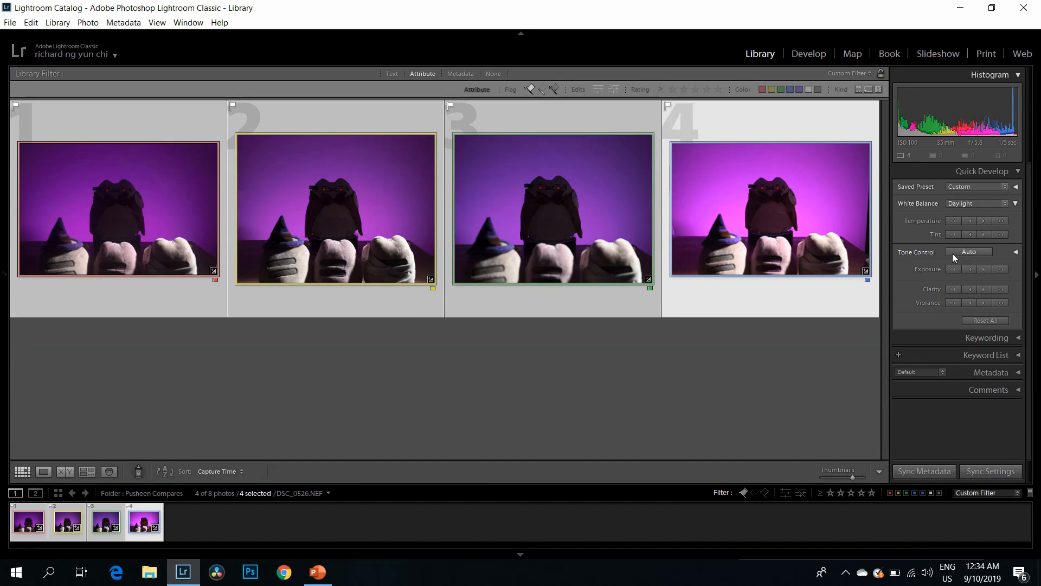
{"action": "left_click", "coordinate": [1003, 268]}
{"action": "left_click", "coordinate": [1003, 268]}
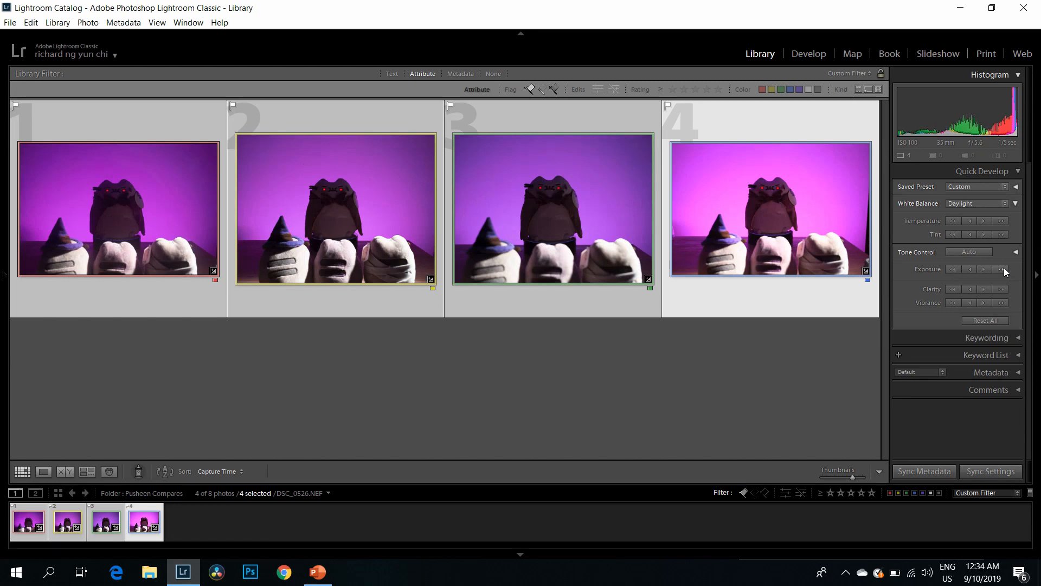
{"action": "left_click", "coordinate": [1004, 268]}
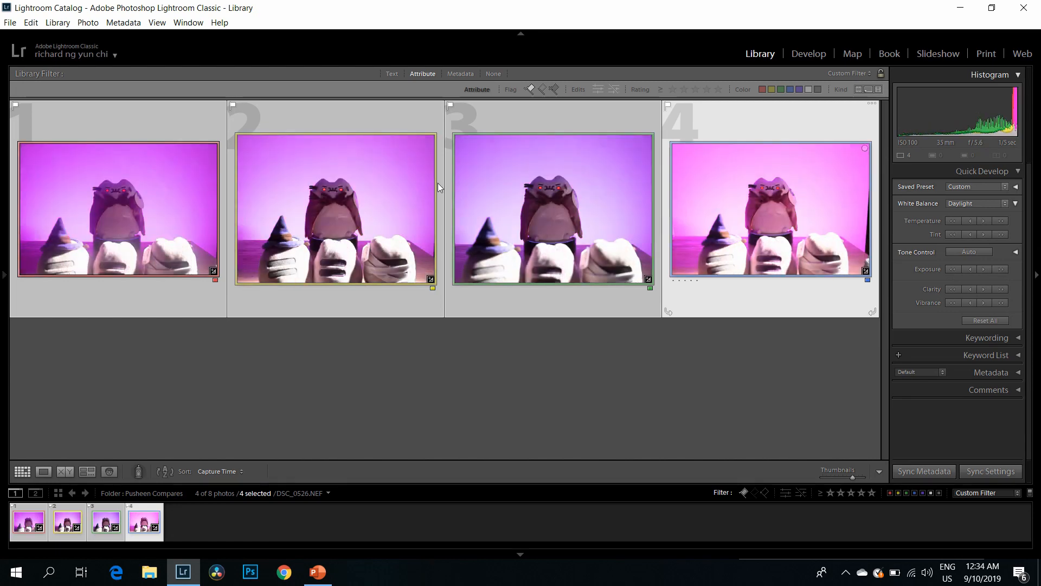
{"action": "left_click", "coordinate": [309, 328]}
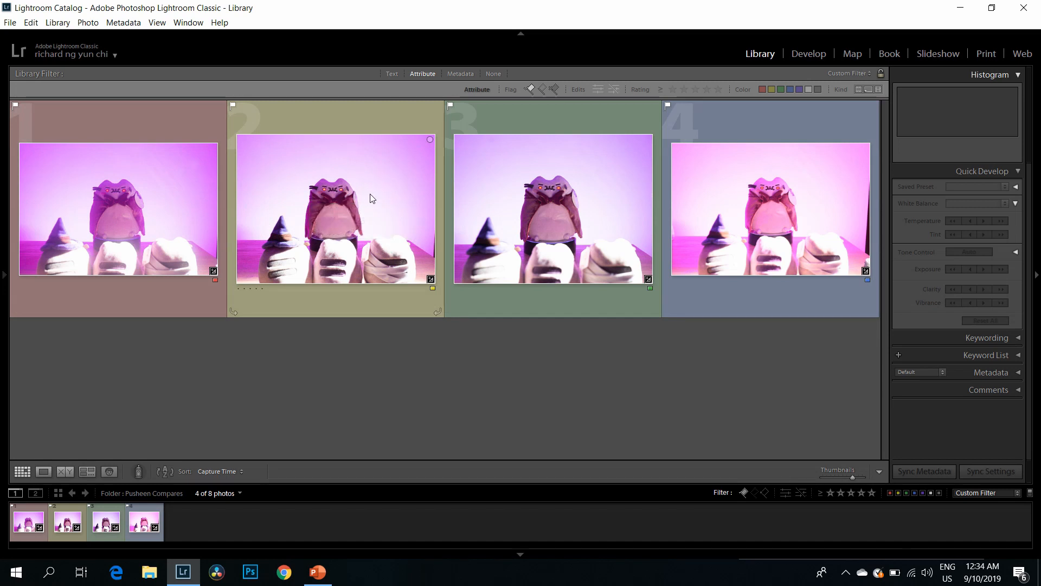
Step: Examine the noise and detail of the dark plush toy in DSCF9481.RAF at 1:1 in the Develop module
{"action": "double_click", "coordinate": [203, 218]}
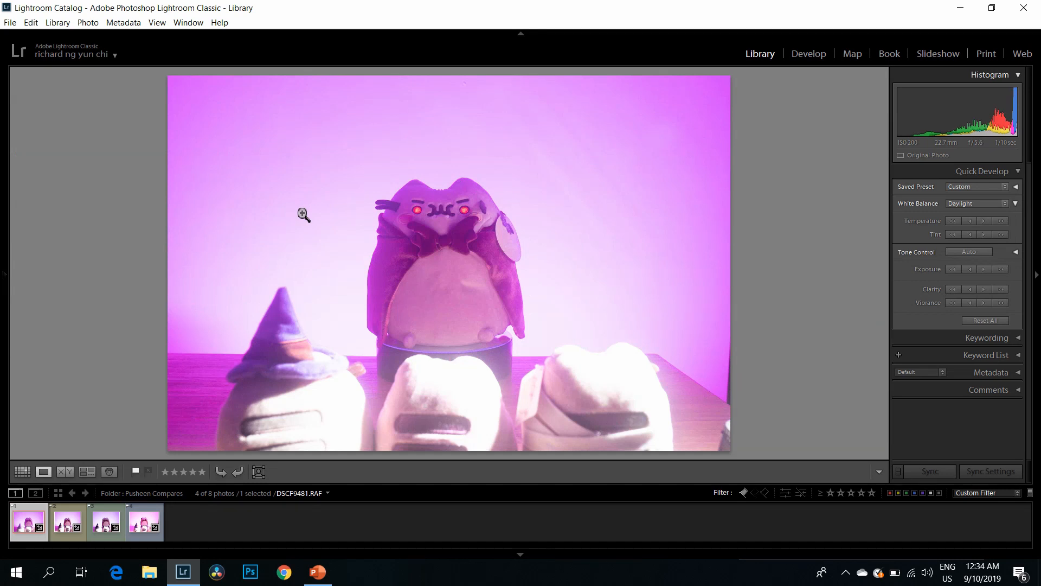
{"action": "left_click", "coordinate": [446, 241]}
{"action": "left_click_drag", "start_coordinate": [574, 307], "coordinate": [557, 329]}
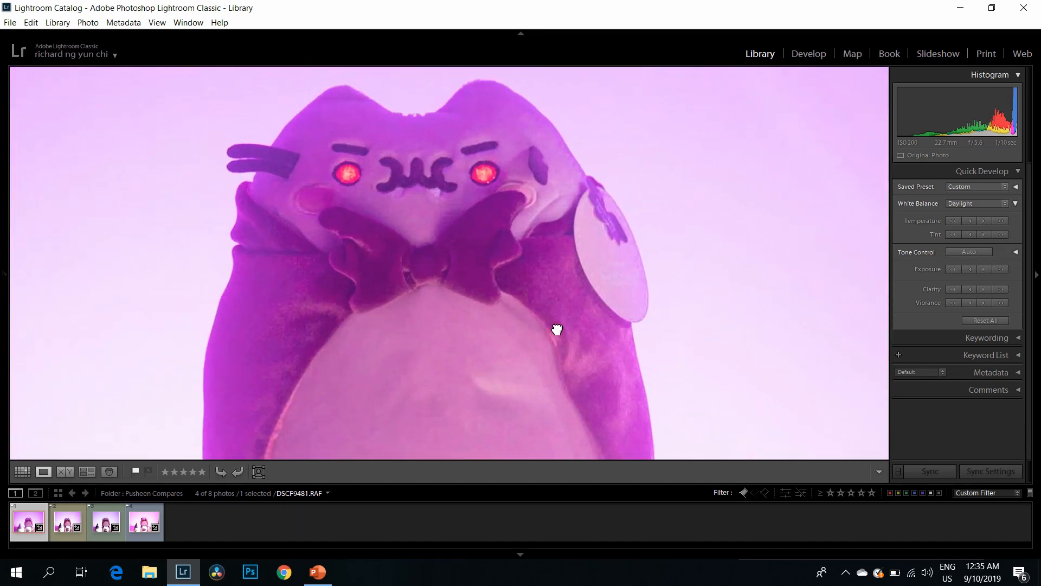
{"action": "left_click_drag", "start_coordinate": [453, 316], "coordinate": [484, 247]}
{"action": "left_click_drag", "start_coordinate": [562, 261], "coordinate": [551, 286]}
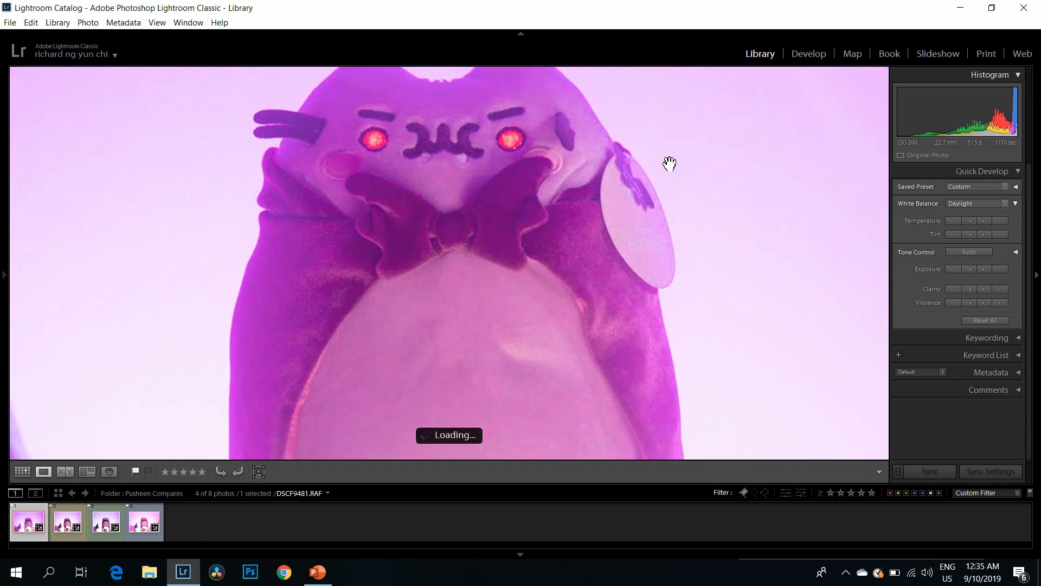
{"action": "left_click", "coordinate": [817, 60]}
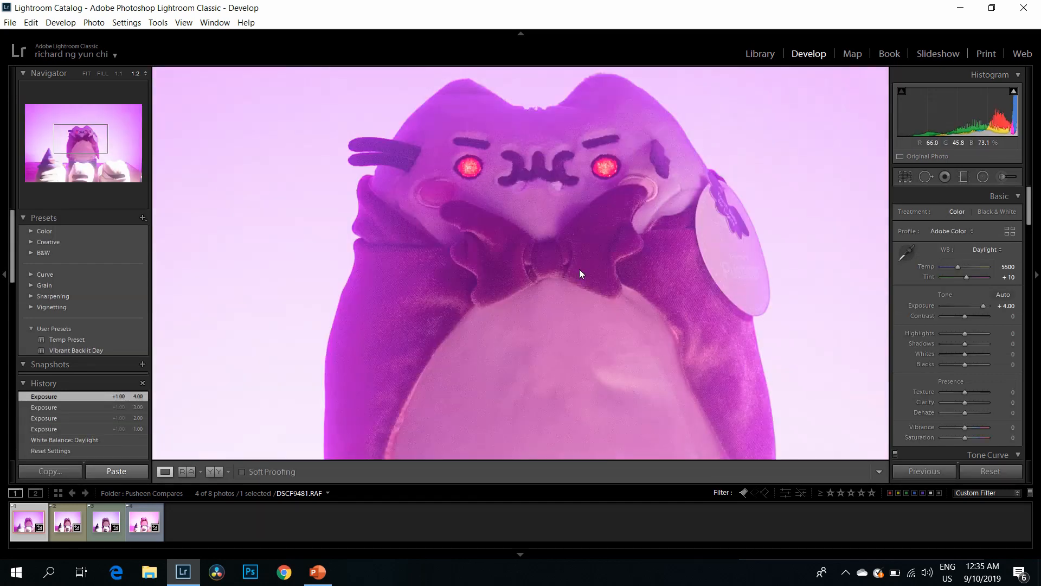
{"action": "left_click_drag", "start_coordinate": [579, 269], "coordinate": [467, 246]}
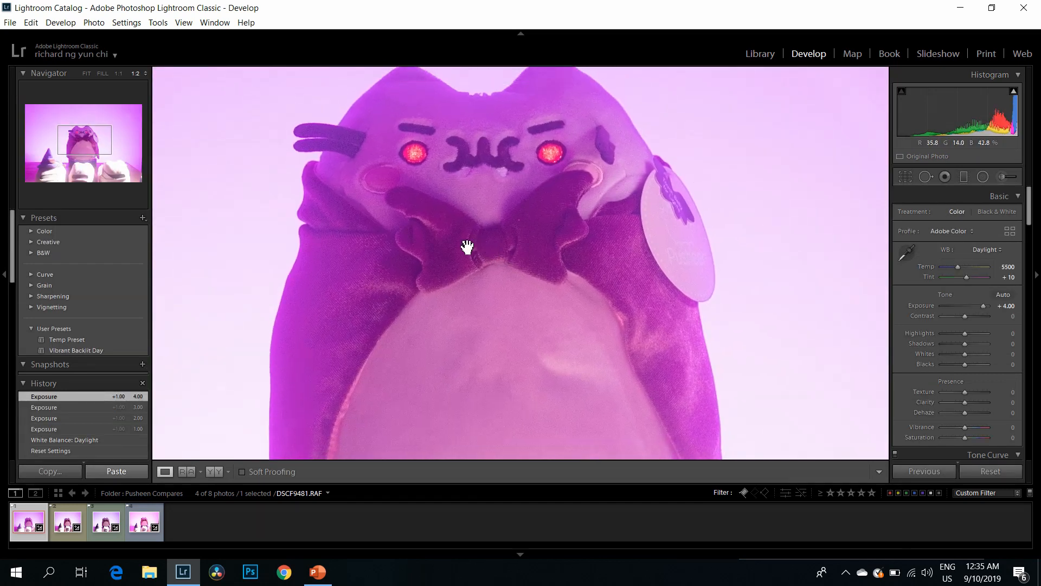
{"action": "left_click", "coordinate": [116, 75]}
{"action": "left_click_drag", "start_coordinate": [515, 284], "coordinate": [621, 310]}
{"action": "left_click_drag", "start_coordinate": [353, 317], "coordinate": [402, 331]}
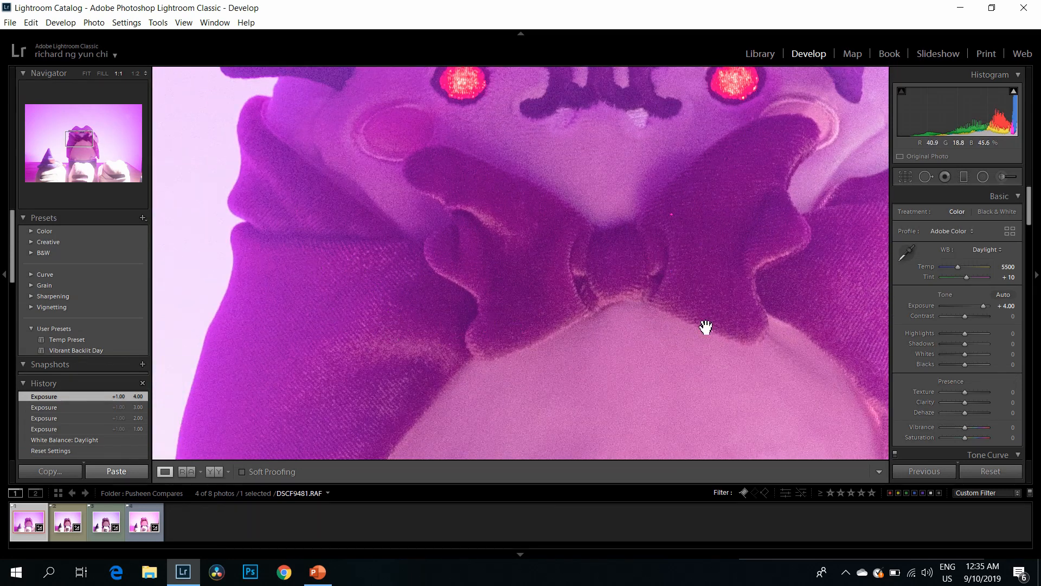
{"action": "left_click_drag", "start_coordinate": [706, 328], "coordinate": [615, 344]}
Step: Reset the develop settings of DSCF9481.RAF and raise its exposure to +3.21
{"action": "left_click", "coordinate": [999, 473]}
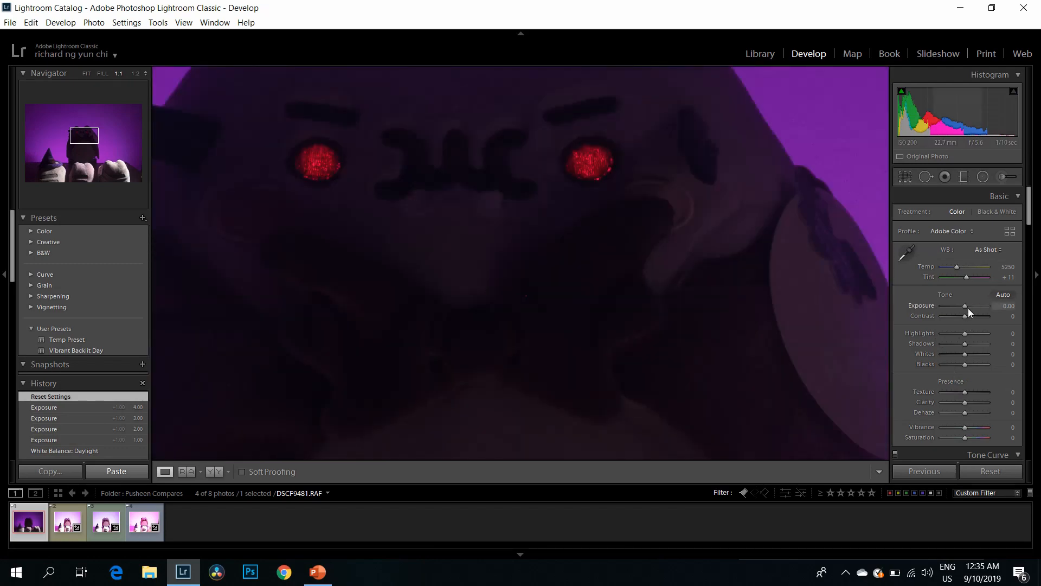
{"action": "left_click_drag", "start_coordinate": [432, 214], "coordinate": [467, 234]}
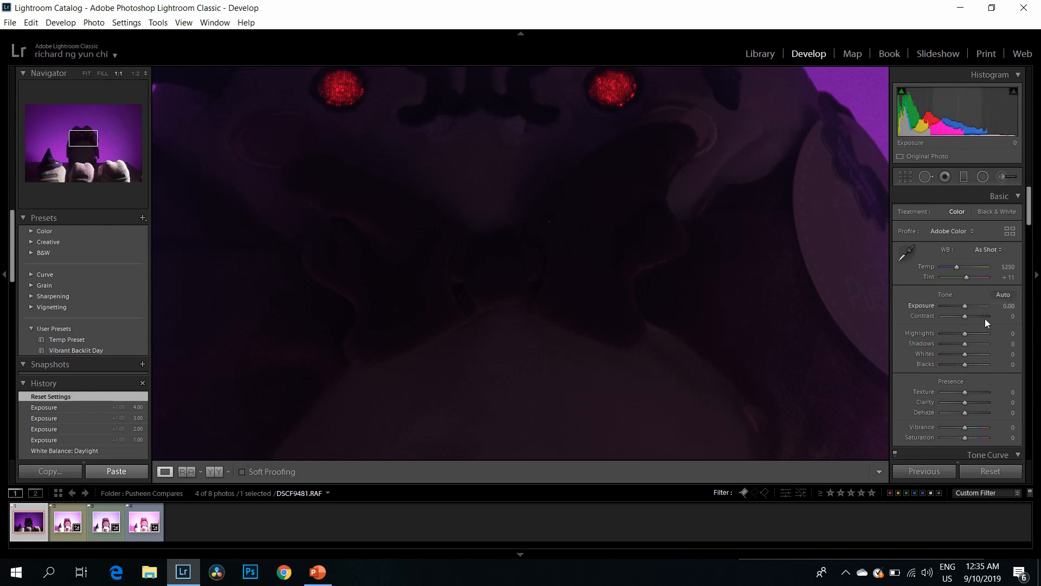
{"action": "mouse_move", "coordinate": [965, 306]}
{"action": "left_mouse_down"}
{"action": "mouse_move", "coordinate": [974, 308]}
{"action": "mouse_move", "coordinate": [952, 292]}
{"action": "mouse_move", "coordinate": [981, 307]}
{"action": "left_mouse_up"}
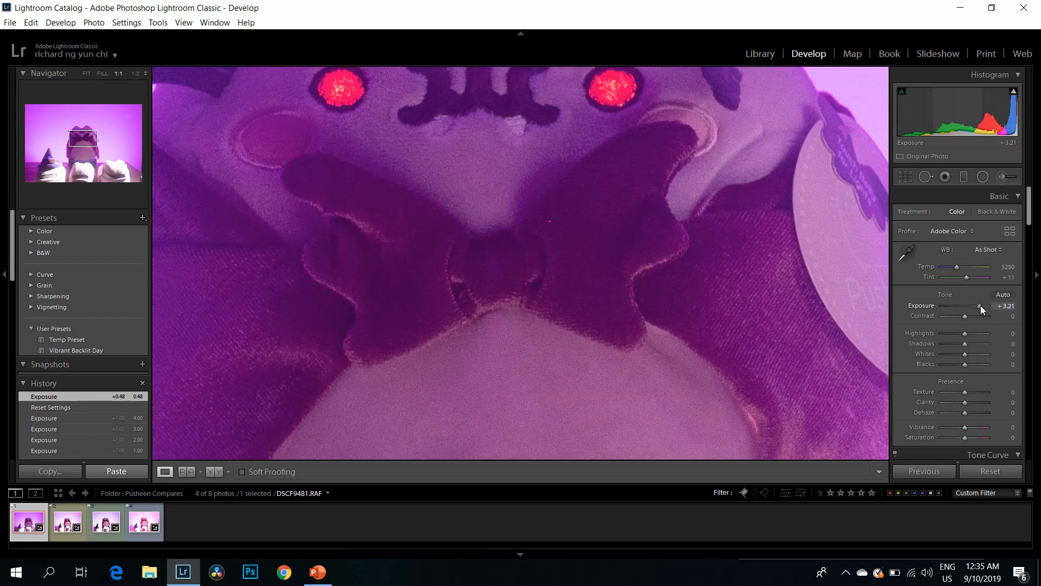
Step: Examine the shadow noise on the toy's body, stand and face at 1:1, ending with the whole photo in view
{"action": "left_click_drag", "start_coordinate": [501, 251], "coordinate": [675, 203]}
{"action": "left_click_drag", "start_coordinate": [653, 312], "coordinate": [449, 186]}
{"action": "left_click_drag", "start_coordinate": [558, 286], "coordinate": [418, 206]}
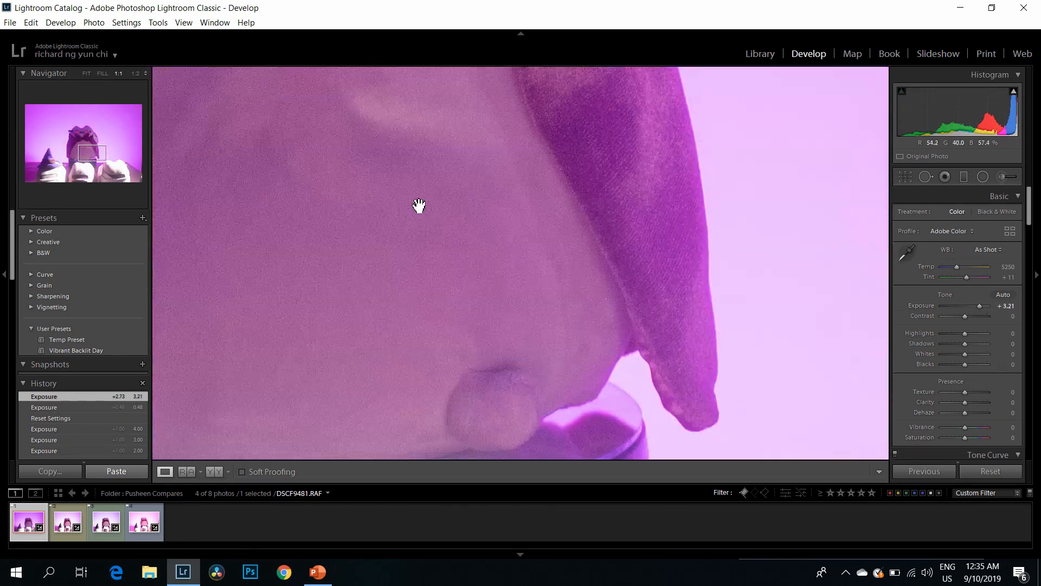
{"action": "left_click_drag", "start_coordinate": [534, 335], "coordinate": [577, 139]}
{"action": "left_click_drag", "start_coordinate": [619, 227], "coordinate": [609, 205]}
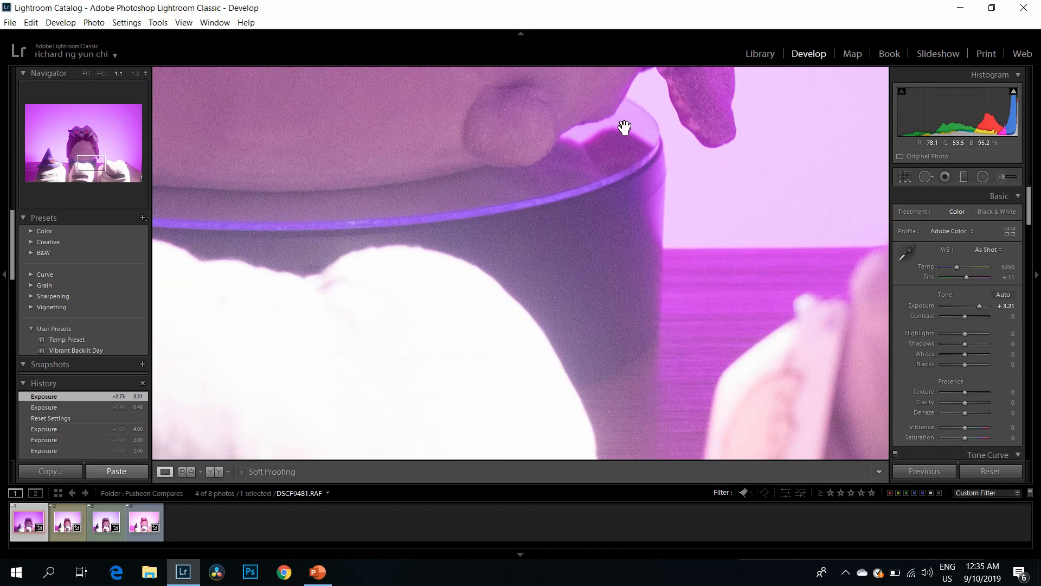
{"action": "left_click_drag", "start_coordinate": [624, 127], "coordinate": [595, 277]}
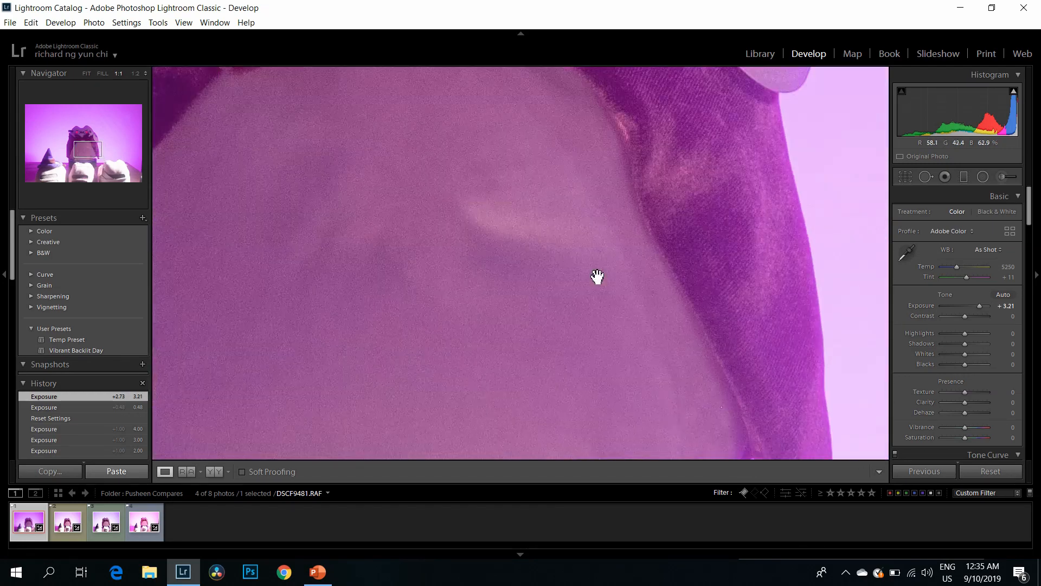
{"action": "left_click_drag", "start_coordinate": [493, 135], "coordinate": [384, 325]}
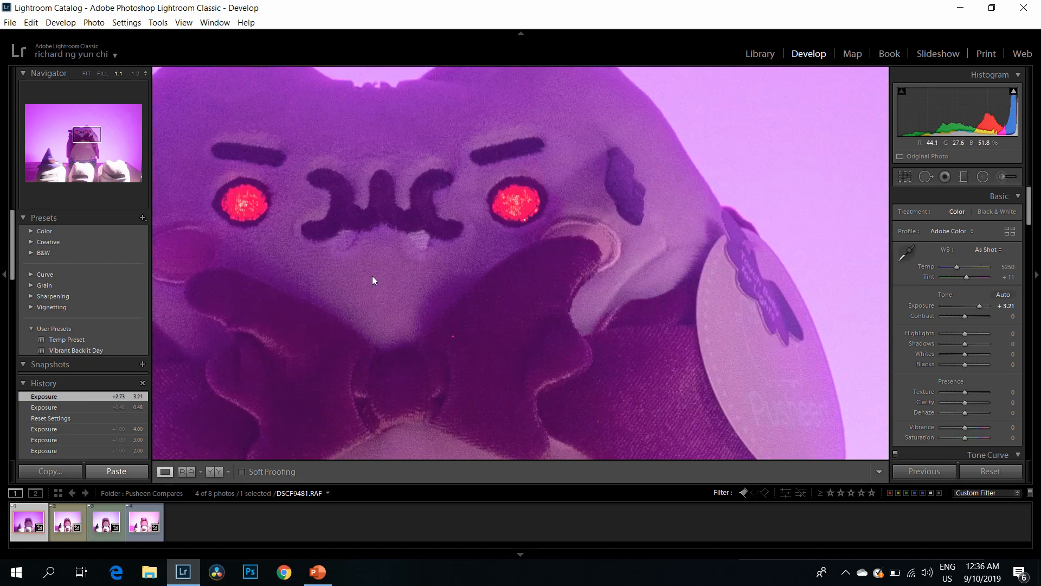
{"action": "left_click", "coordinate": [372, 280]}
Step: Set the exposure of the second photo, _A080177.ORF, to +3.00 while viewing the toy's face at 1:1
{"action": "left_click", "coordinate": [67, 526]}
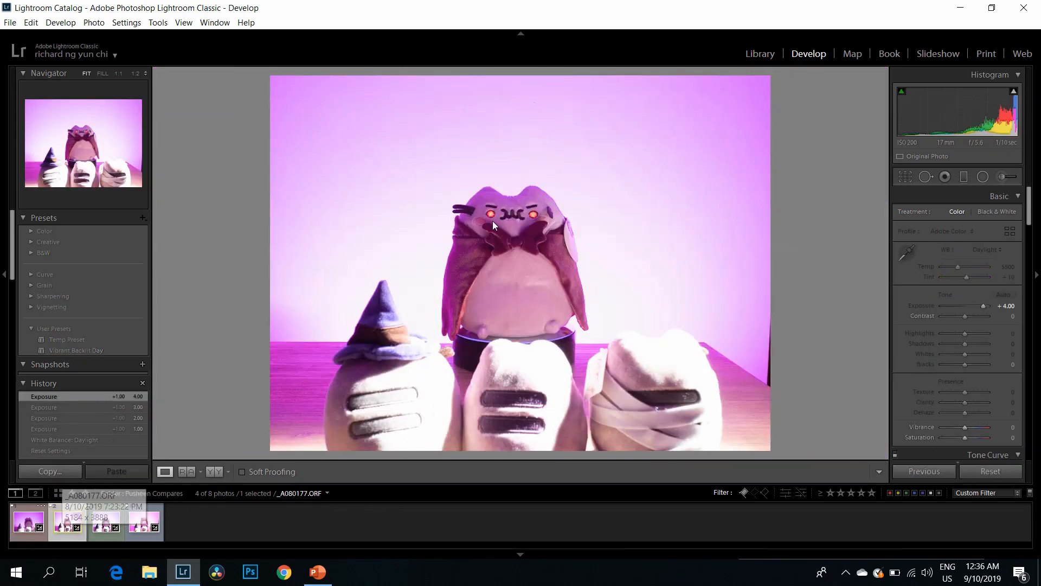
{"action": "left_click", "coordinate": [519, 215]}
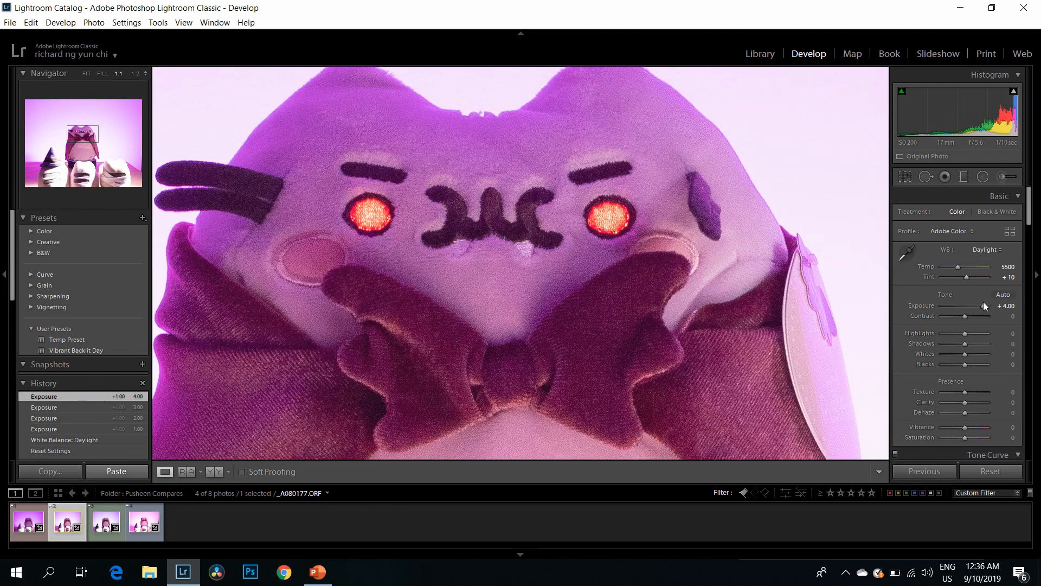
{"action": "left_click_drag", "start_coordinate": [983, 307], "coordinate": [977, 305]}
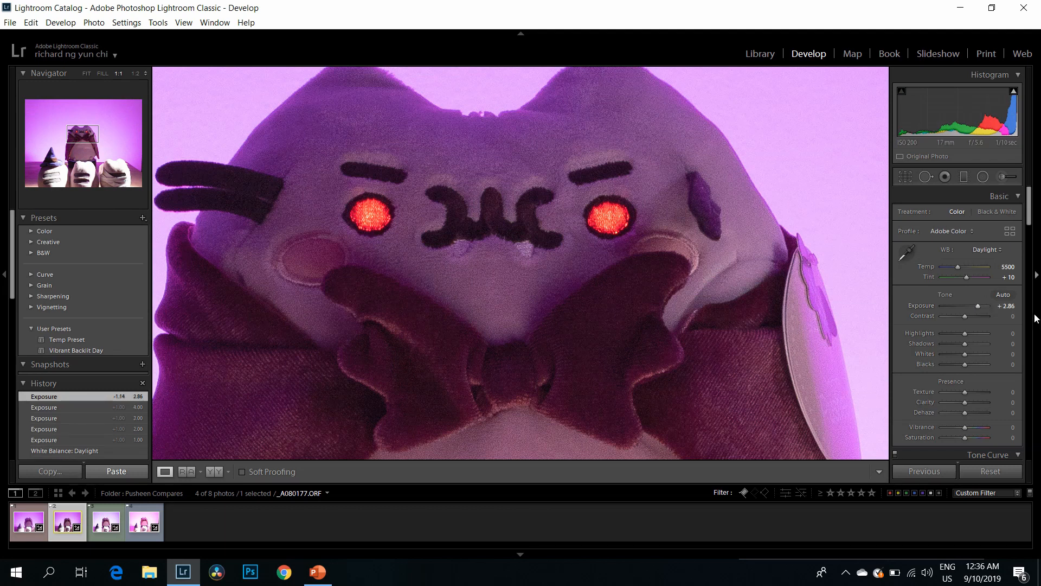
{"action": "left_click", "coordinate": [1010, 306]}
{"action": "type", "text": "3"}
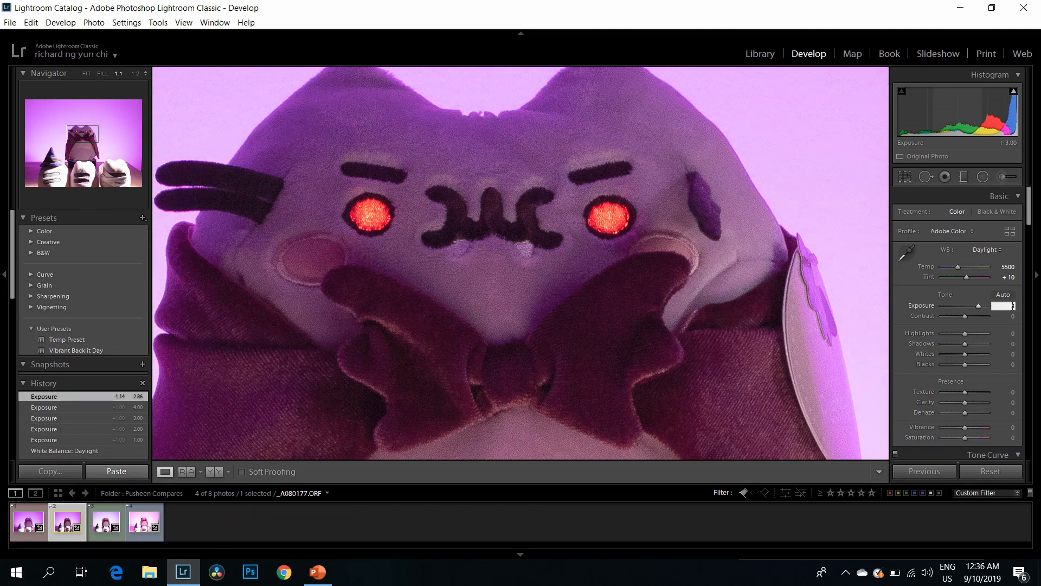
{"action": "key", "text": "Return"}
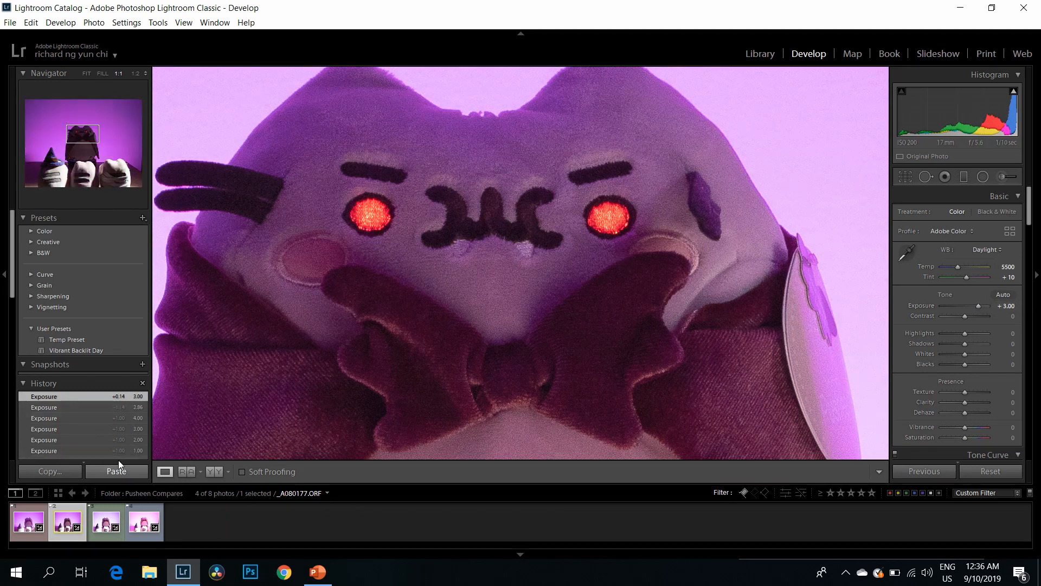
Step: Inspect the toy's face, belly and stand in _A080177.ORF at 1:1 for noise, ending with the whole photo in view
{"action": "left_click_drag", "start_coordinate": [510, 197], "coordinate": [465, 236]}
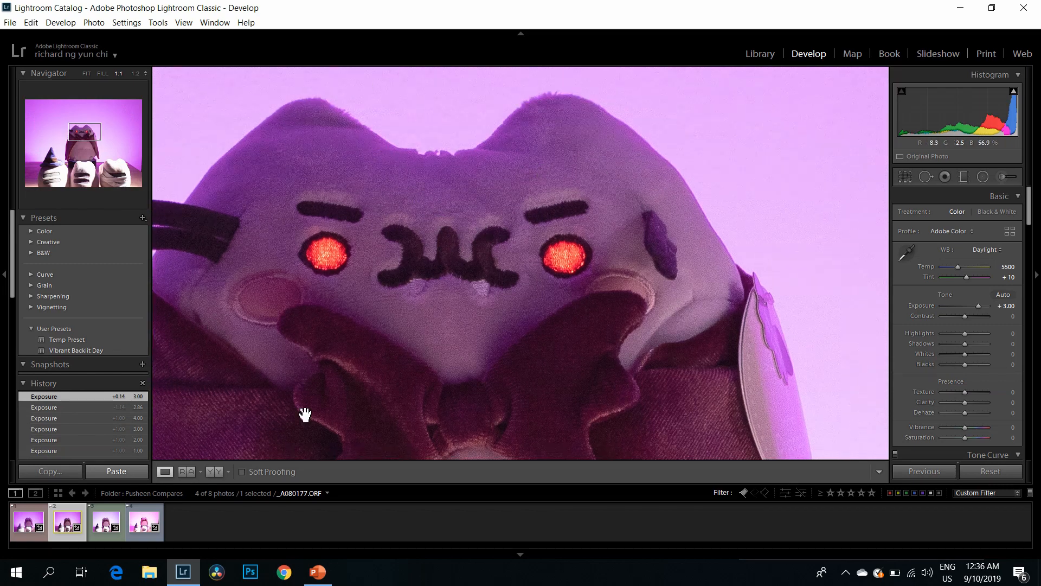
{"action": "left_click_drag", "start_coordinate": [602, 214], "coordinate": [581, 172]}
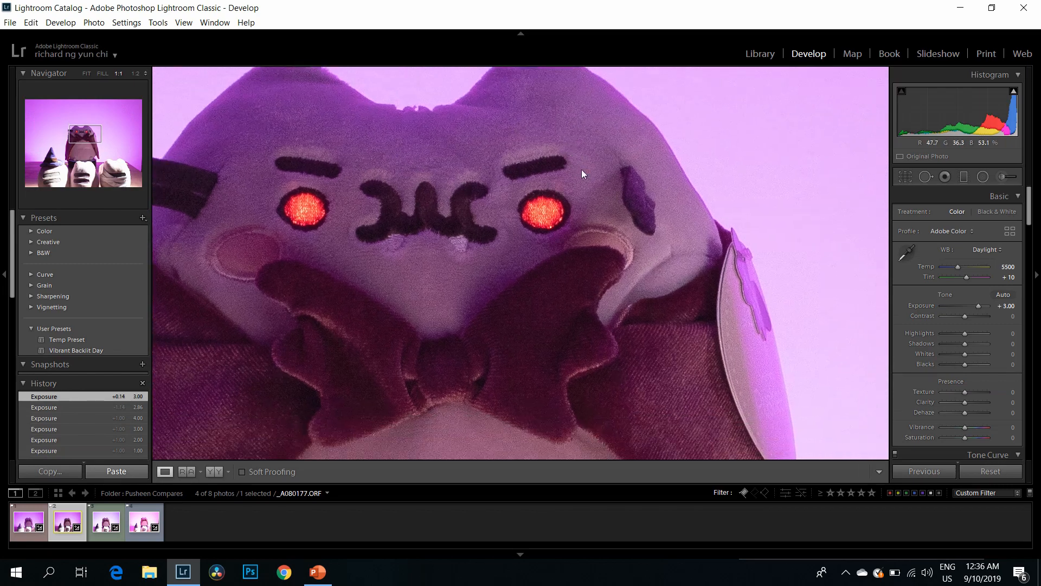
{"action": "left_click_drag", "start_coordinate": [288, 126], "coordinate": [355, 164]}
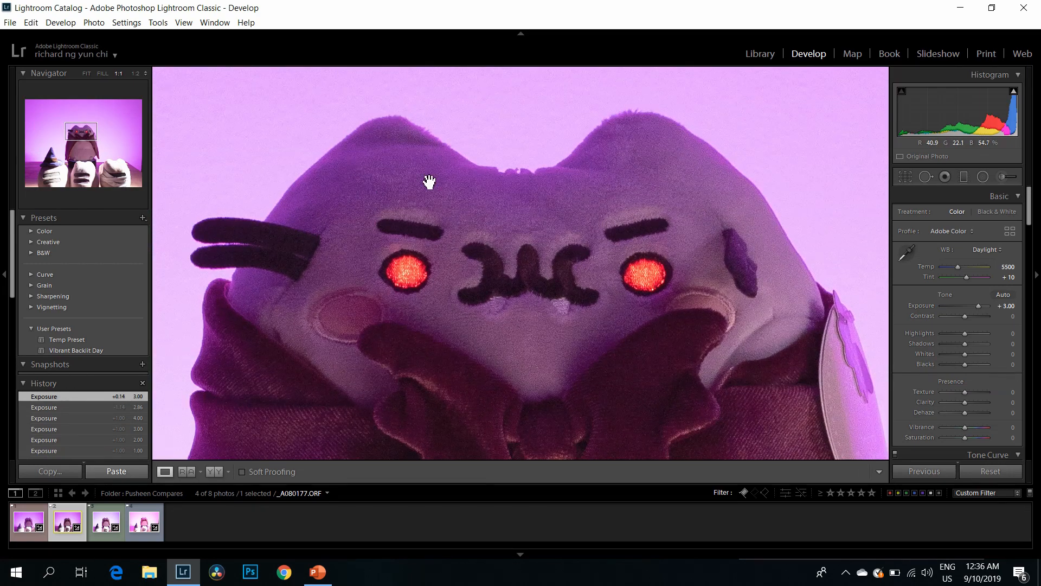
{"action": "left_click_drag", "start_coordinate": [562, 261], "coordinate": [521, 214]}
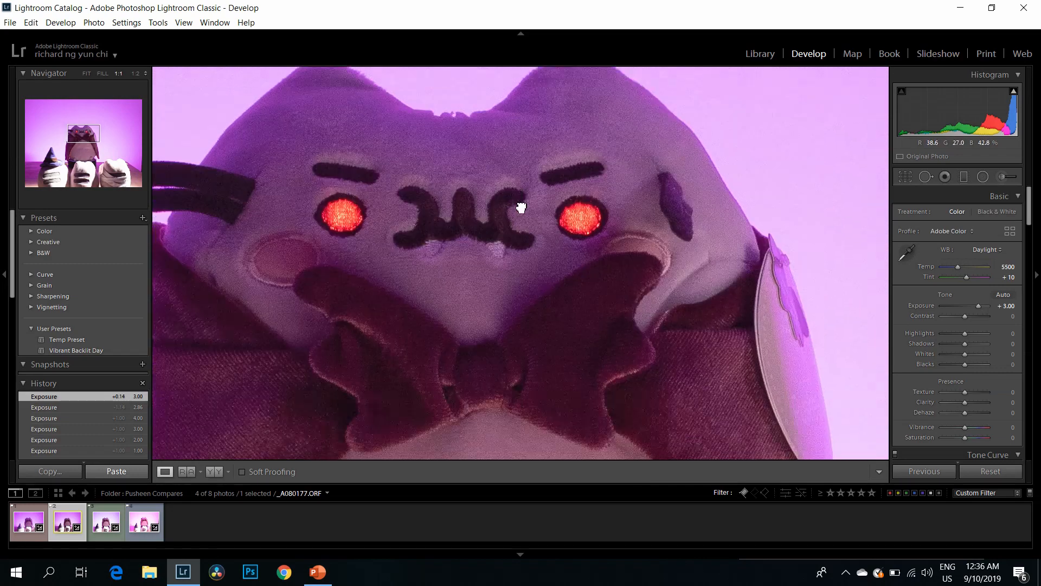
{"action": "left_click_drag", "start_coordinate": [640, 314], "coordinate": [678, 375]}
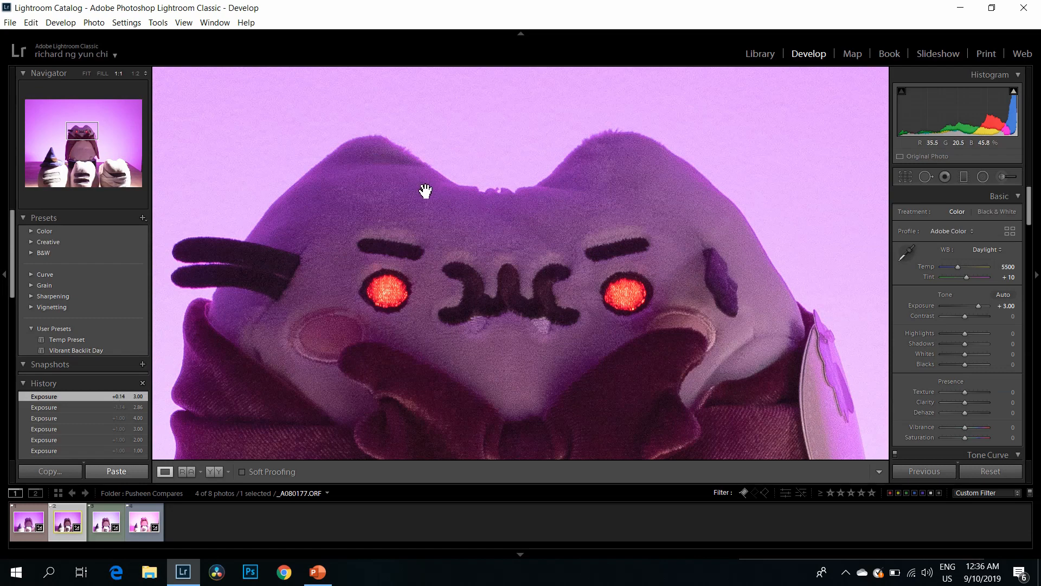
{"action": "left_click_drag", "start_coordinate": [542, 208], "coordinate": [441, 200]}
{"action": "left_click_drag", "start_coordinate": [469, 286], "coordinate": [486, 13]}
{"action": "left_click_drag", "start_coordinate": [550, 320], "coordinate": [489, 92]}
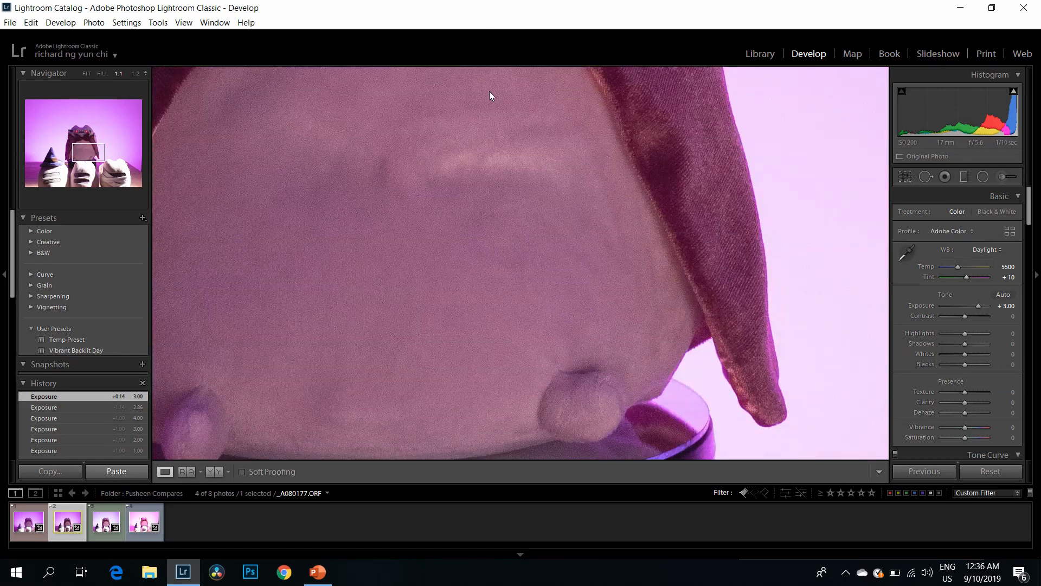
{"action": "left_click_drag", "start_coordinate": [587, 382], "coordinate": [533, 164]}
{"action": "left_click_drag", "start_coordinate": [614, 307], "coordinate": [586, 249]}
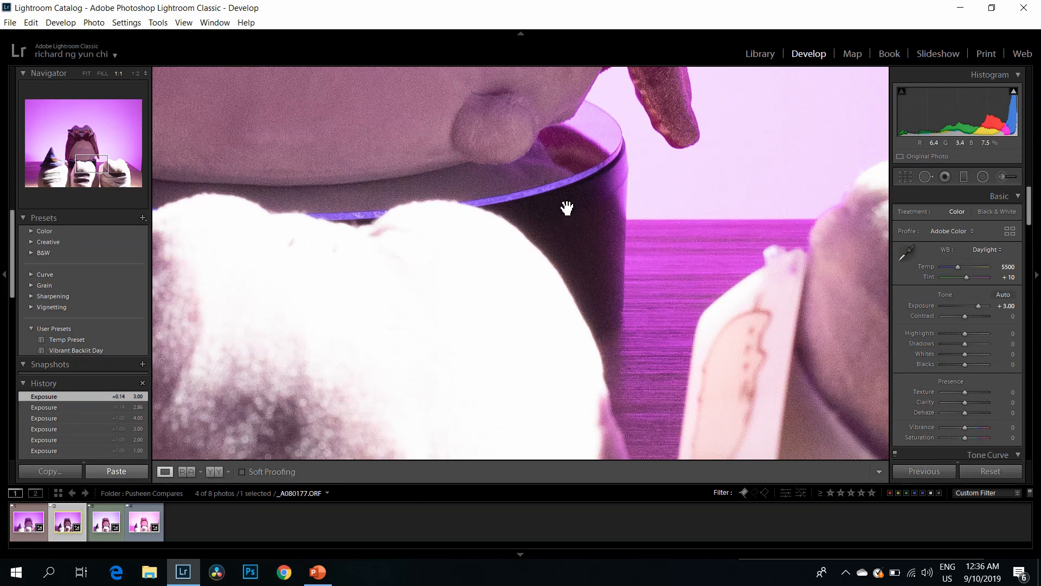
{"action": "left_click_drag", "start_coordinate": [575, 326], "coordinate": [618, 444]}
{"action": "left_click_drag", "start_coordinate": [434, 168], "coordinate": [481, 374]}
{"action": "left_click_drag", "start_coordinate": [480, 87], "coordinate": [444, 219]}
{"action": "left_click", "coordinate": [444, 219]}
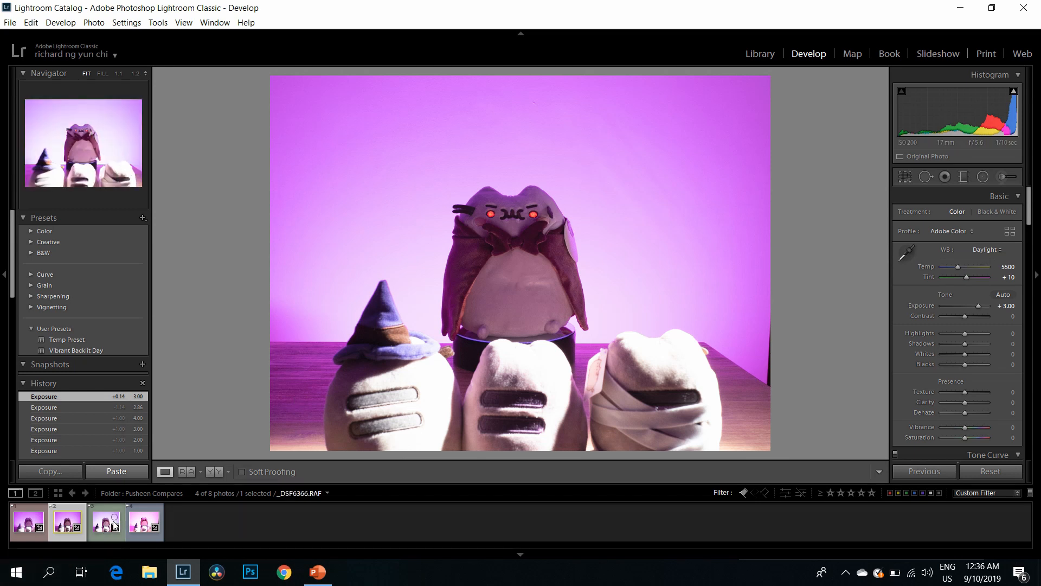
Step: Set the exposure of the fourth photo, DSC_0526.NEF, to +2.98 and examine the toy's face and tag at 1:1
{"action": "left_click", "coordinate": [131, 525]}
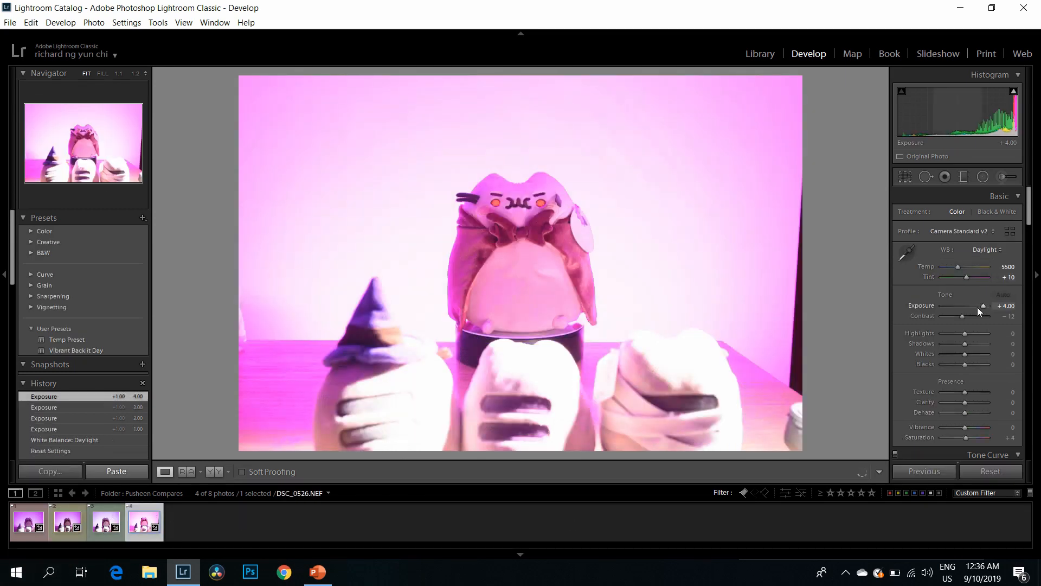
{"action": "left_click_drag", "start_coordinate": [980, 304], "coordinate": [975, 305]}
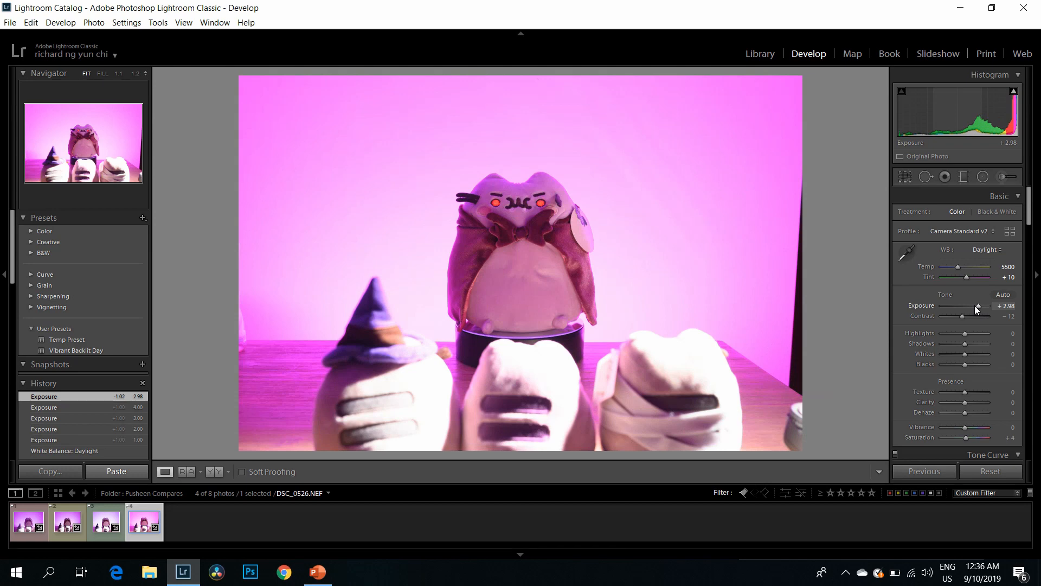
{"action": "left_click", "coordinate": [591, 242]}
{"action": "left_click_drag", "start_coordinate": [591, 221], "coordinate": [603, 309]}
{"action": "left_click_drag", "start_coordinate": [481, 291], "coordinate": [600, 293]}
{"action": "left_click_drag", "start_coordinate": [186, 265], "coordinate": [439, 251]}
{"action": "left_click_drag", "start_coordinate": [808, 390], "coordinate": [254, 375]}
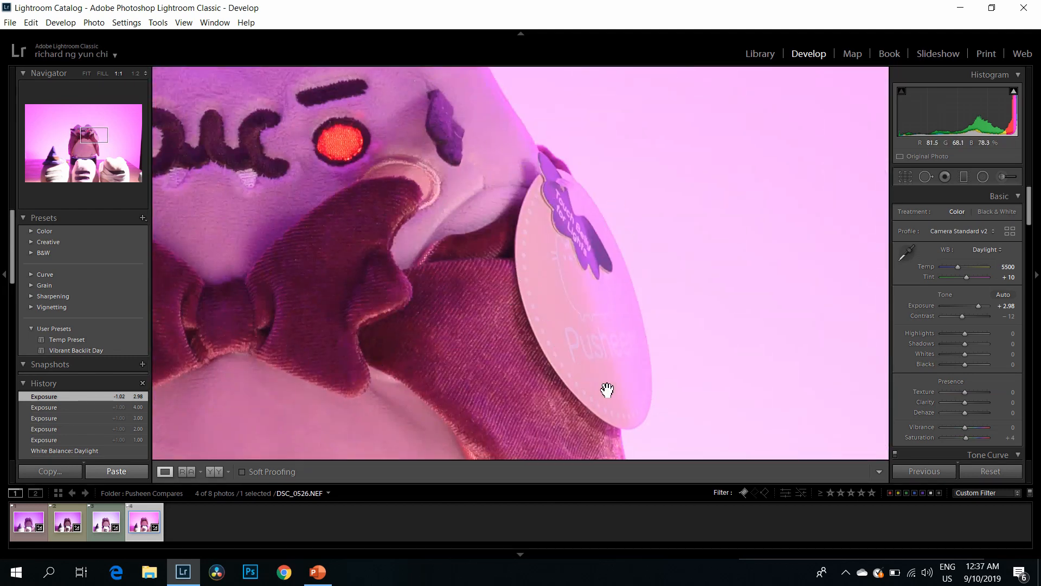
Step: Compare the toy's bow and tag at 1:1 in _A080177.ORF and DSCF9481.RAF, ending on DSC_0526.NEF
{"action": "left_click", "coordinate": [74, 527]}
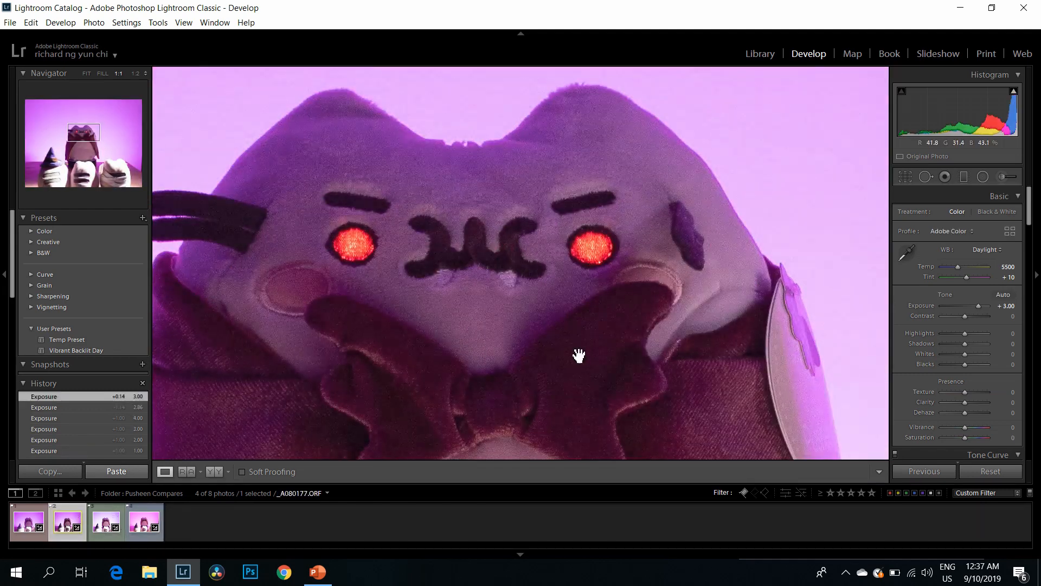
{"action": "left_click_drag", "start_coordinate": [579, 356], "coordinate": [434, 230]}
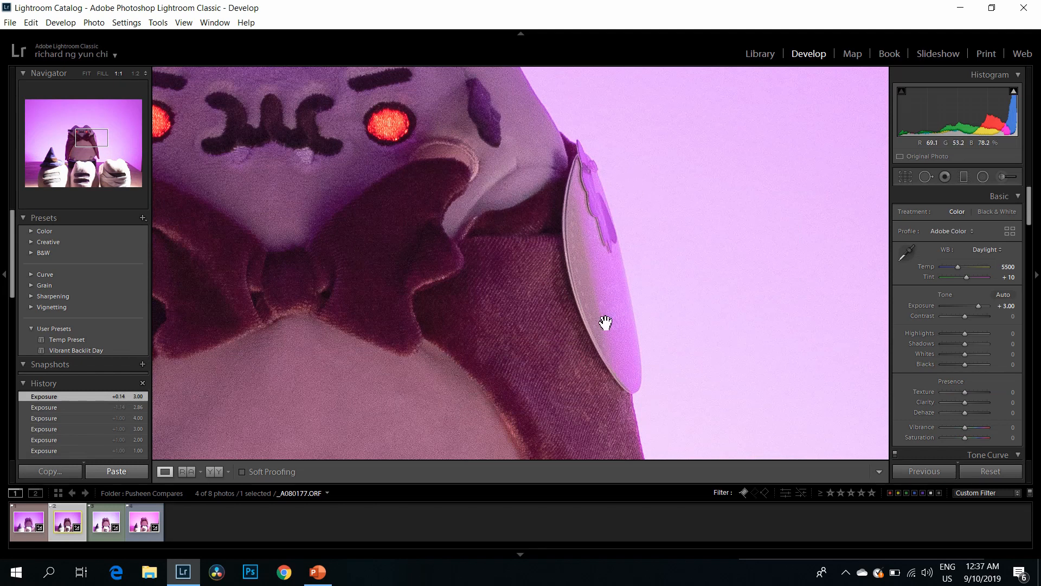
{"action": "left_click", "coordinate": [32, 526]}
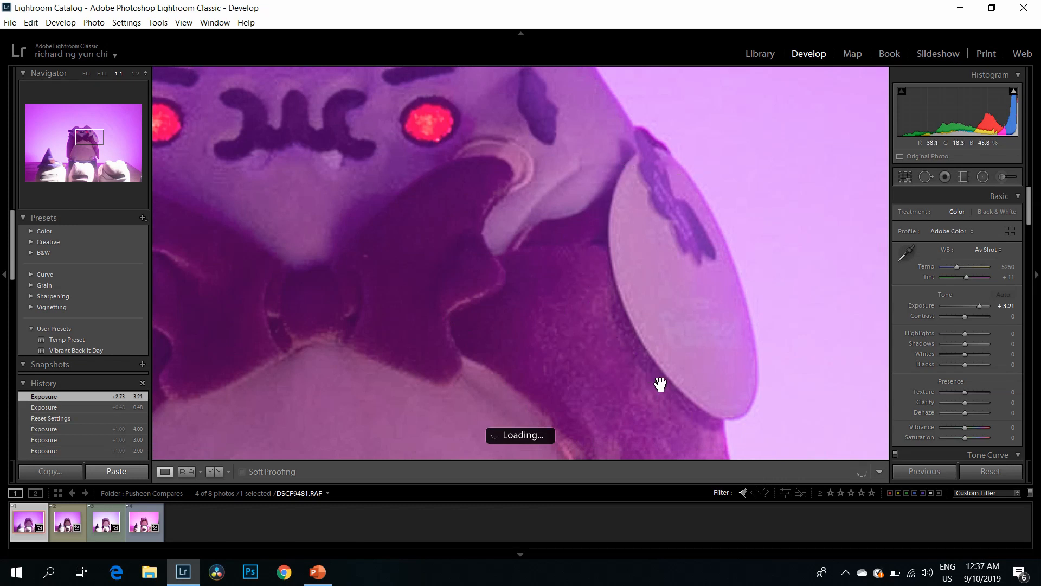
{"action": "left_click", "coordinate": [145, 527]}
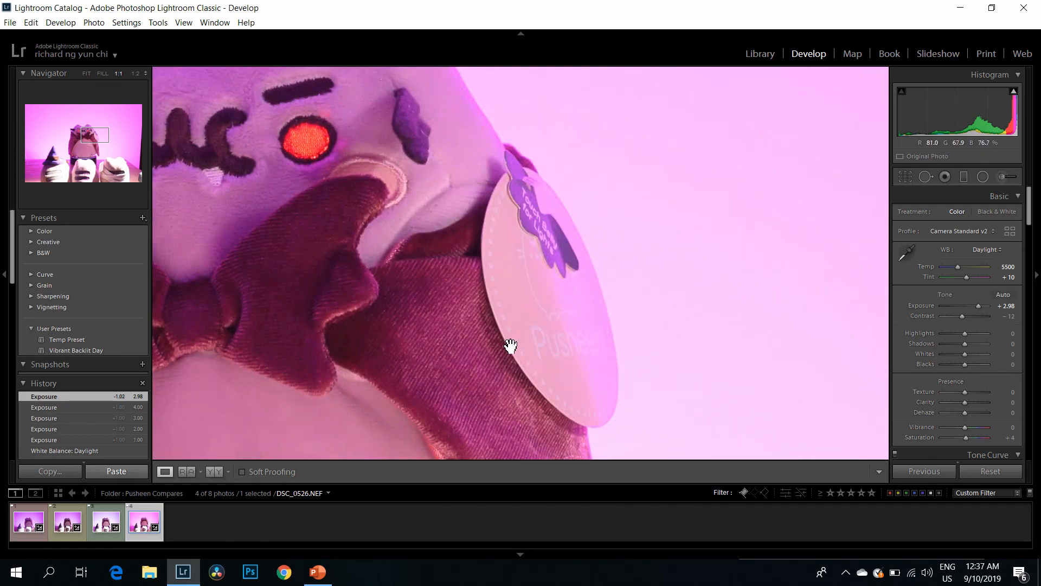
Step: Examine the toy's tag, face, bow and stand in DSC_0526.NEF at 1:1 for shadow noise
{"action": "left_click_drag", "start_coordinate": [507, 343], "coordinate": [561, 316]}
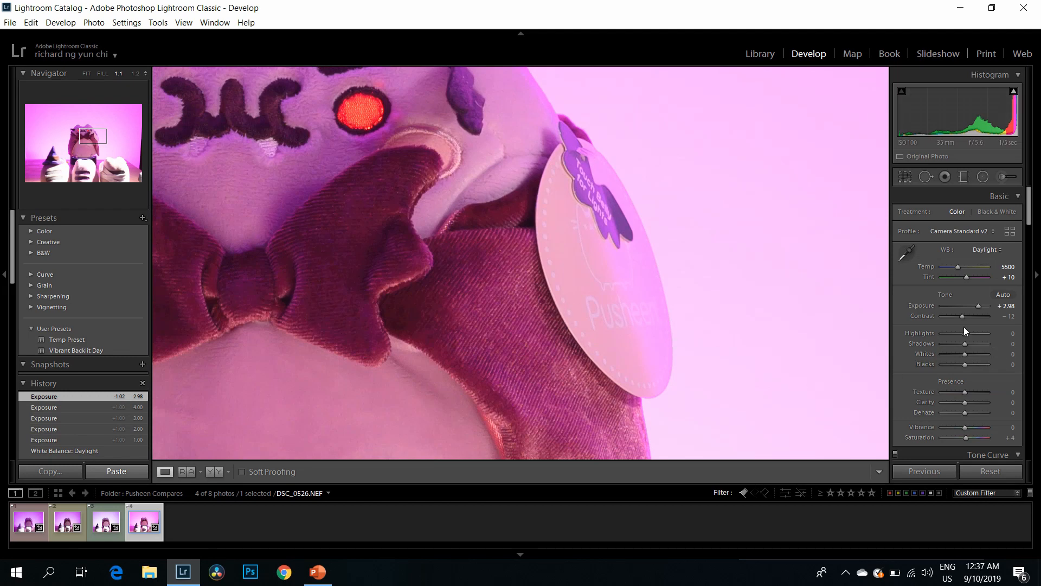
{"action": "left_click_drag", "start_coordinate": [529, 206], "coordinate": [626, 269]}
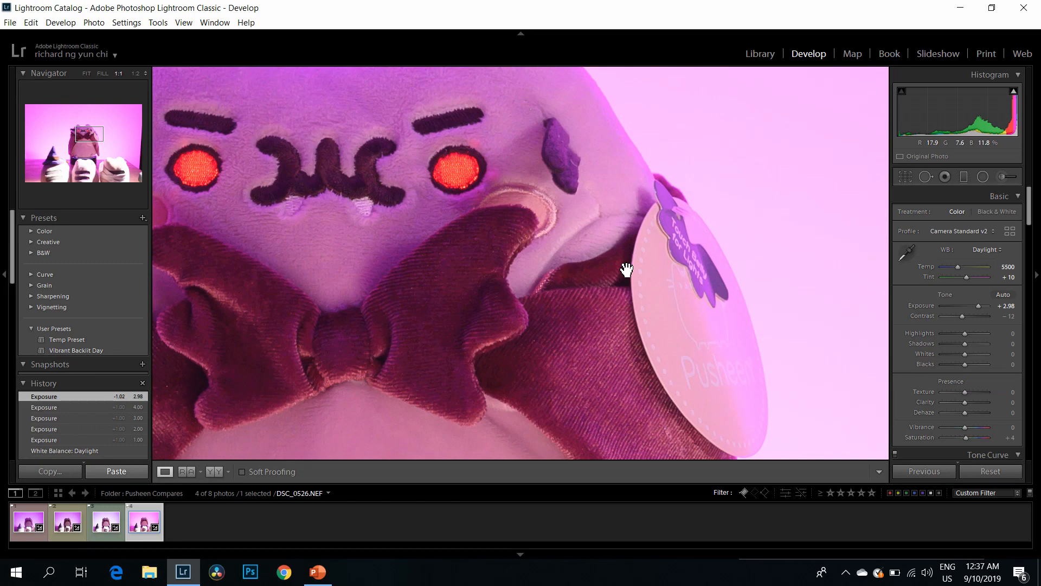
{"action": "left_click_drag", "start_coordinate": [426, 300], "coordinate": [596, 130]}
{"action": "left_click_drag", "start_coordinate": [88, 168], "coordinate": [96, 164]}
{"action": "left_click_drag", "start_coordinate": [542, 205], "coordinate": [706, 206]}
{"action": "left_click_drag", "start_coordinate": [488, 262], "coordinate": [307, 265]}
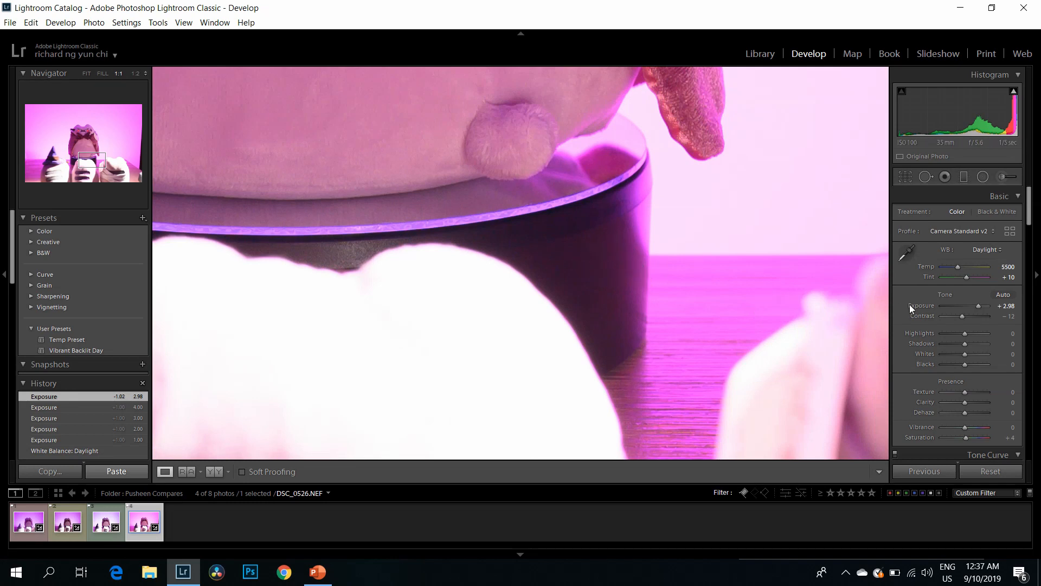
Step: Set the exposure of DSC_0526.NEF to +3.93 and inspect the dark stand below the toy at 1:1
{"action": "left_click_drag", "start_coordinate": [976, 307], "coordinate": [981, 304]}
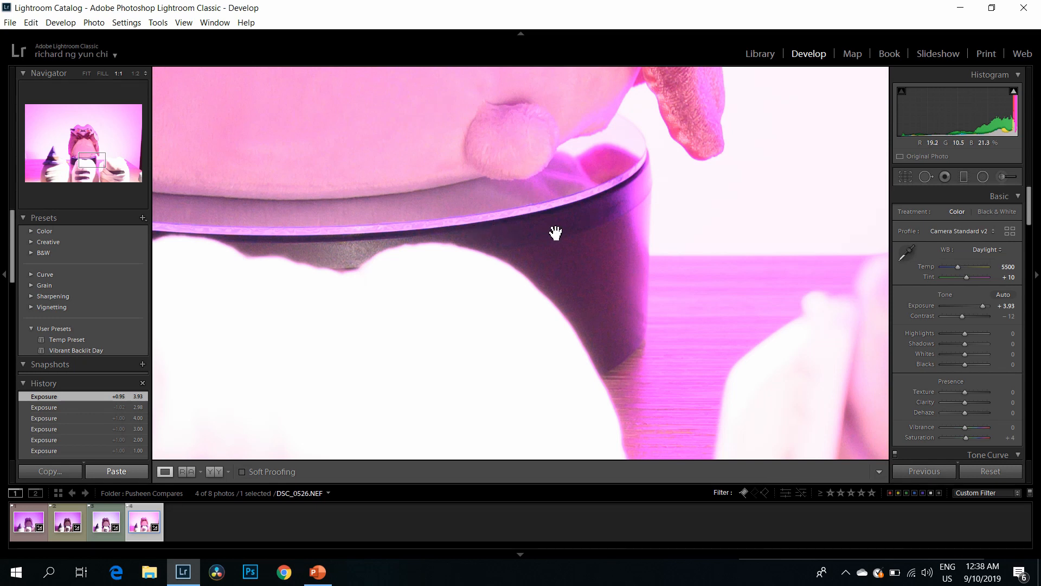
{"action": "left_click_drag", "start_coordinate": [632, 260], "coordinate": [623, 294]}
{"action": "left_click_drag", "start_coordinate": [476, 216], "coordinate": [495, 229]}
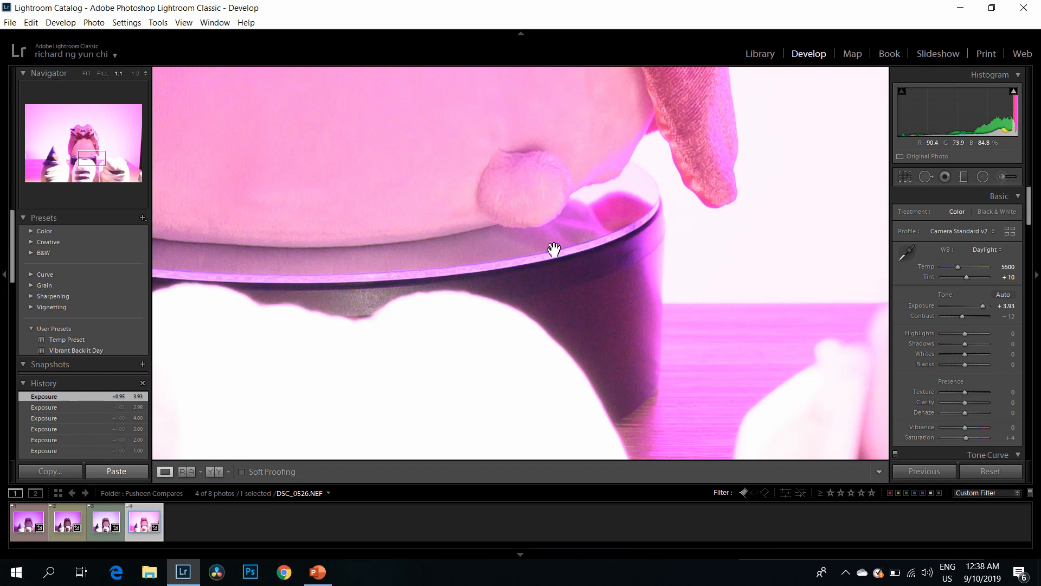
{"action": "left_click_drag", "start_coordinate": [633, 316], "coordinate": [607, 278]}
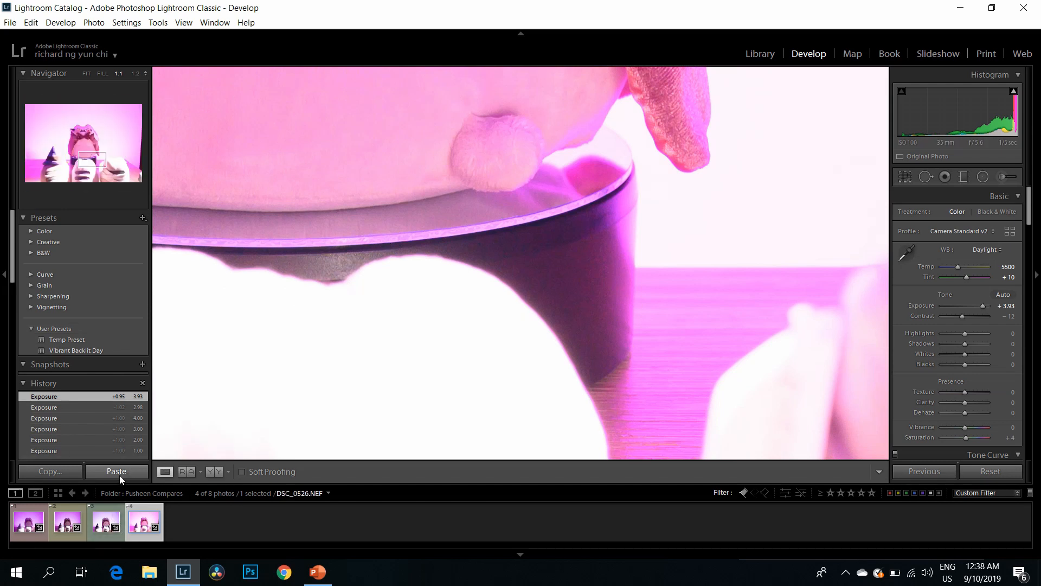
Step: Switch to the third photo, _DSF6366.RAF, and examine the toy's face, coat sleeve and tag at 1:2
{"action": "left_click", "coordinate": [104, 523]}
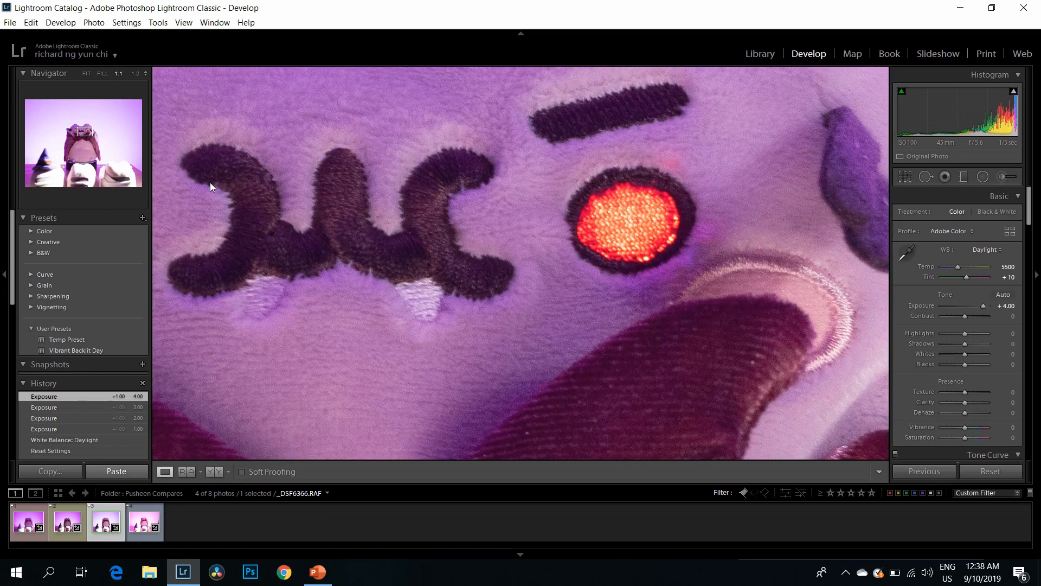
{"action": "left_click", "coordinate": [135, 73]}
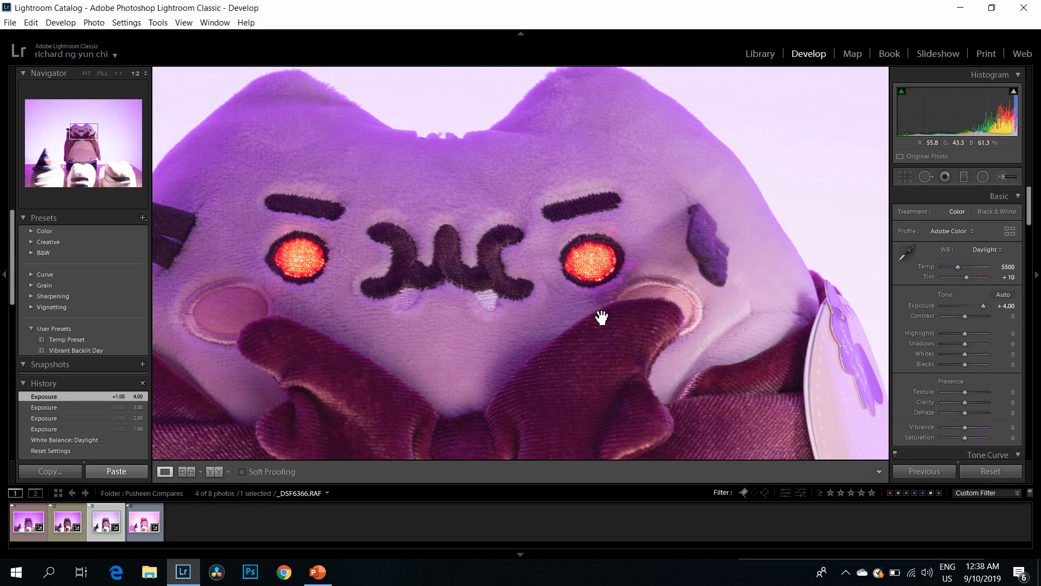
{"action": "left_click_drag", "start_coordinate": [601, 318], "coordinate": [487, 171]}
{"action": "left_click", "coordinate": [565, 248]}
{"action": "left_click", "coordinate": [585, 267]}
{"action": "left_click_drag", "start_coordinate": [672, 295], "coordinate": [544, 278]}
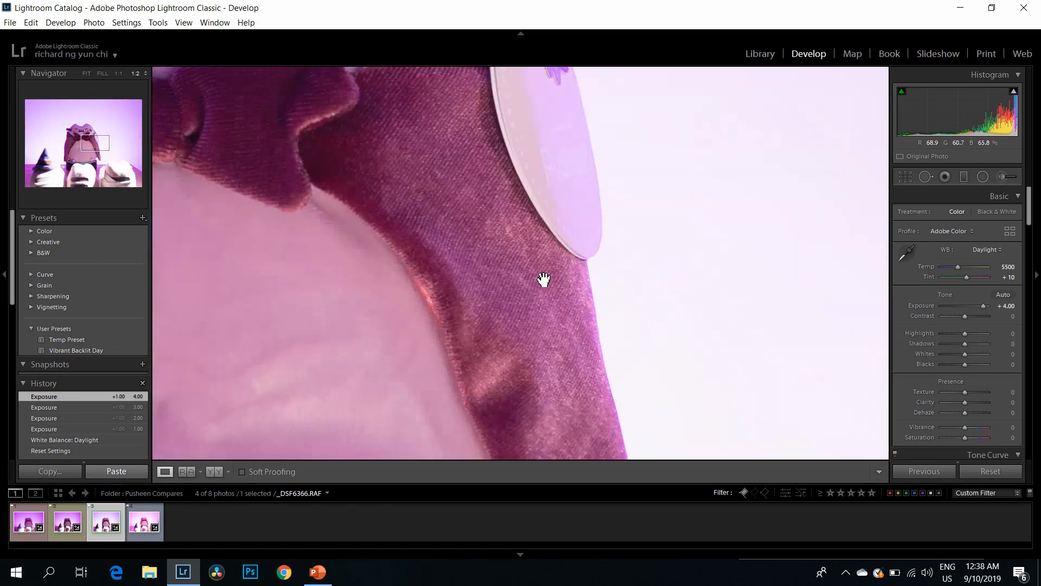
{"action": "left_click_drag", "start_coordinate": [367, 171], "coordinate": [660, 413]}
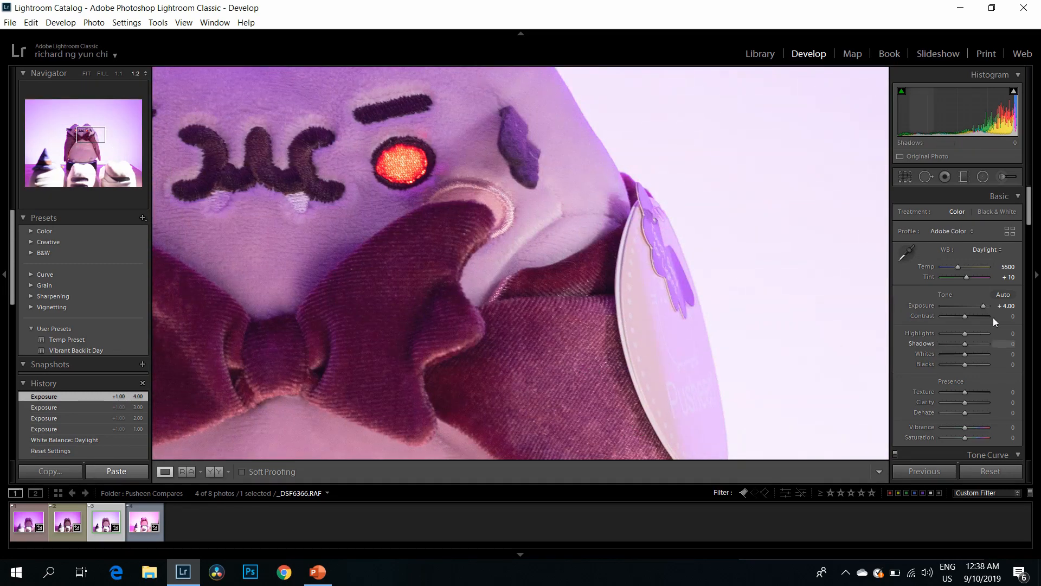
Step: Inspect both sides of the toy's coat, the bow, face, tag and stand in _DSF6366.RAF at 1:2 for noise
{"action": "left_click_drag", "start_coordinate": [526, 304], "coordinate": [720, 287]}
{"action": "left_click_drag", "start_coordinate": [468, 310], "coordinate": [674, 306]}
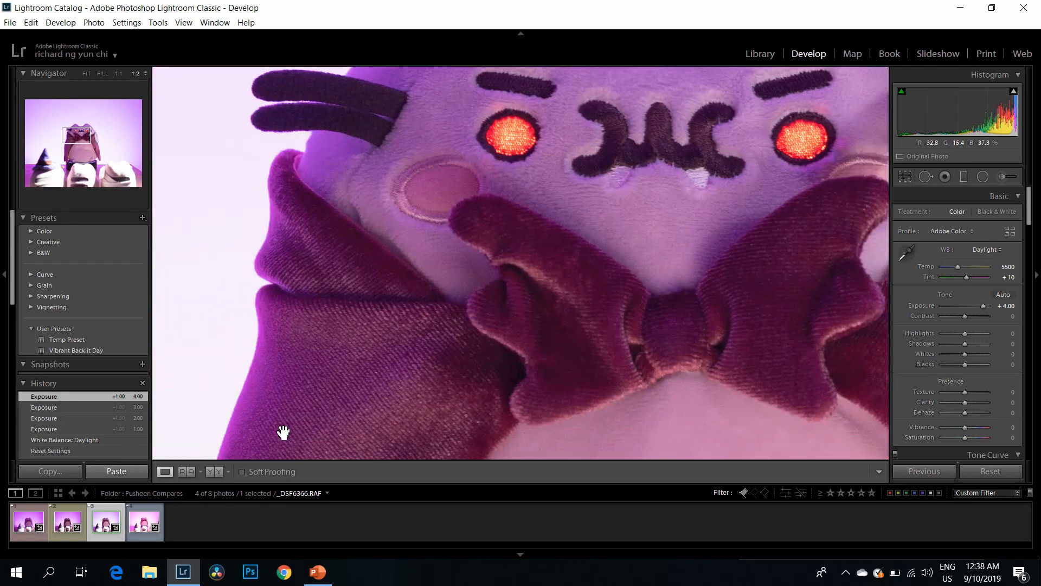
{"action": "left_click_drag", "start_coordinate": [399, 384], "coordinate": [342, 417]}
{"action": "left_click_drag", "start_coordinate": [421, 279], "coordinate": [385, 355]}
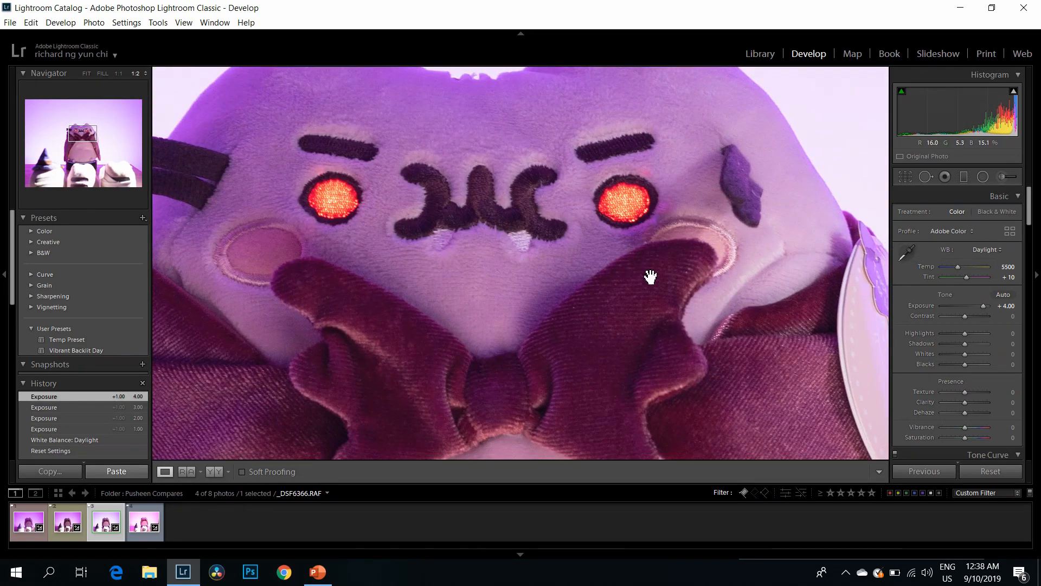
{"action": "left_click_drag", "start_coordinate": [433, 166], "coordinate": [434, 216]}
{"action": "left_click_drag", "start_coordinate": [534, 161], "coordinate": [365, 116]}
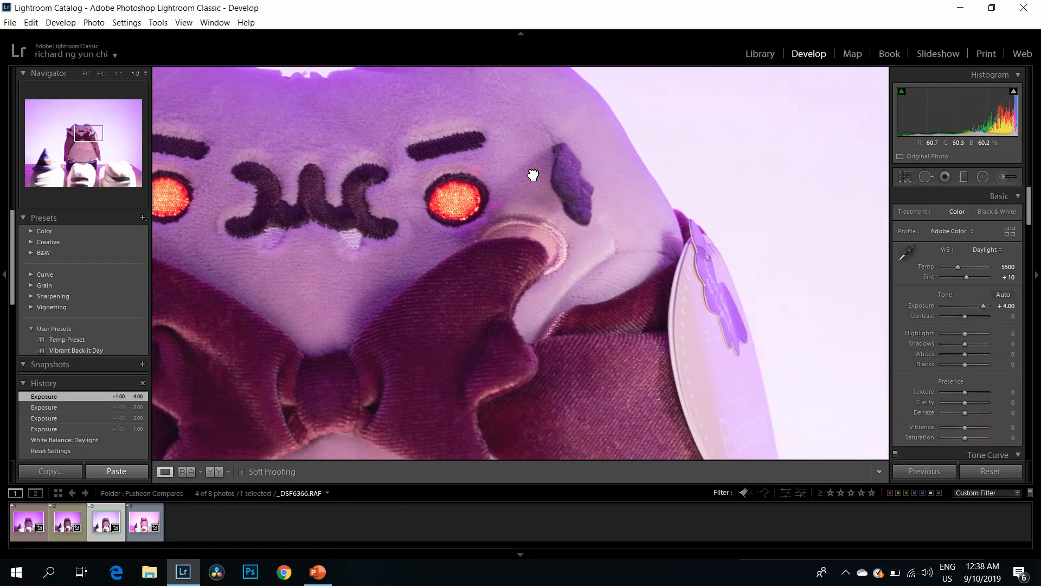
{"action": "left_click_drag", "start_coordinate": [557, 252], "coordinate": [431, 86]}
{"action": "left_click_drag", "start_coordinate": [643, 250], "coordinate": [598, 237]}
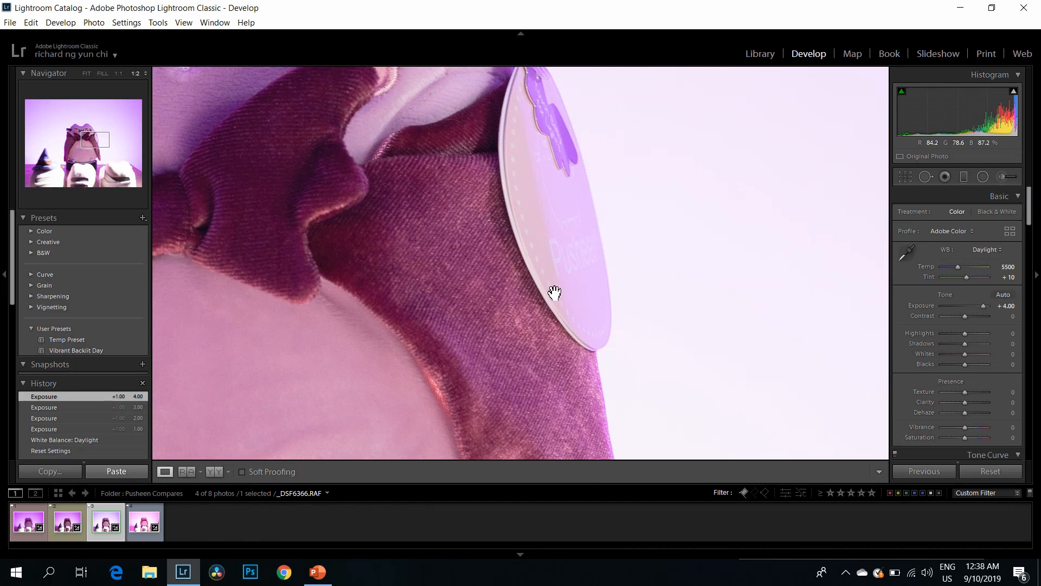
{"action": "left_click_drag", "start_coordinate": [495, 330], "coordinate": [502, 251]}
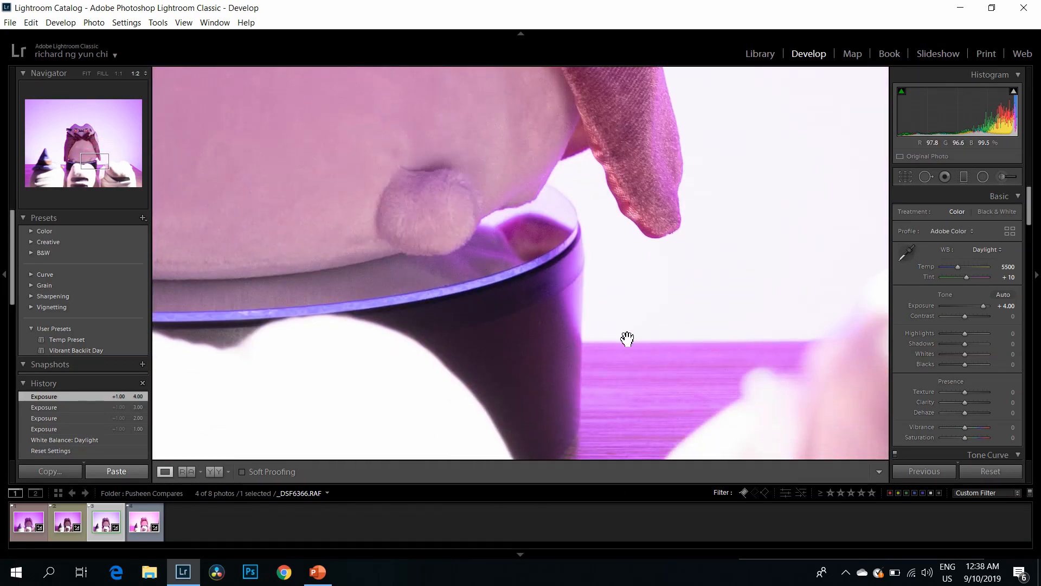
{"action": "left_click_drag", "start_coordinate": [625, 339], "coordinate": [604, 307]}
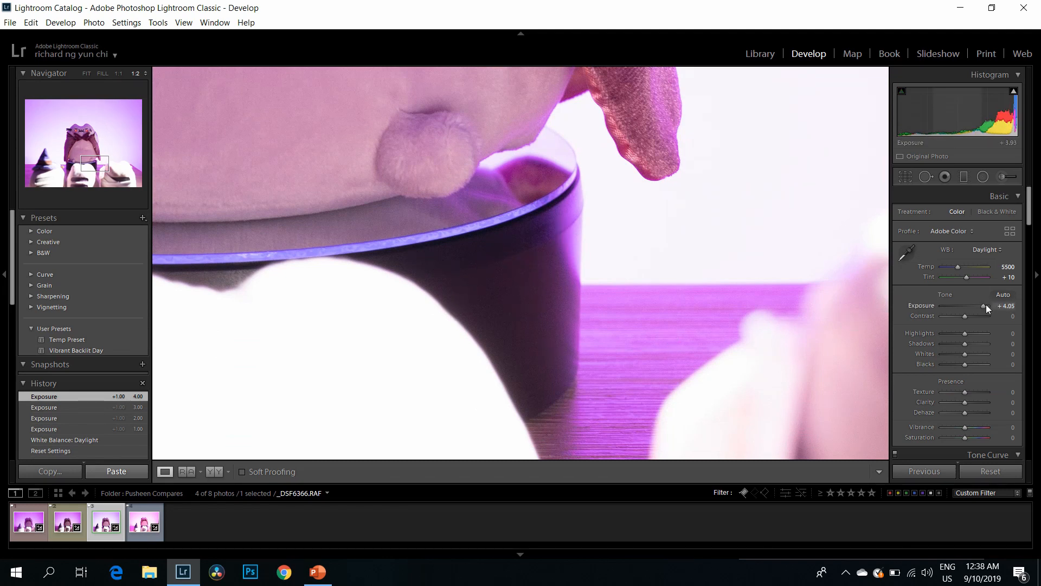
Step: Set the exposure of _DSF6366.RAF to +5.00 and examine the toy's stand, belly and face at 1:2
{"action": "left_click_drag", "start_coordinate": [986, 304], "coordinate": [994, 304]}
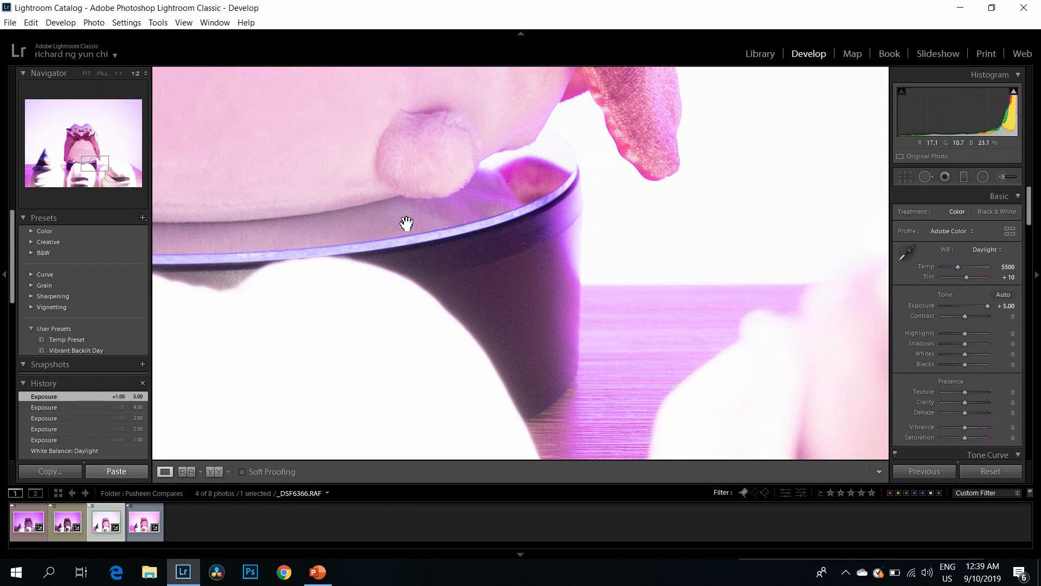
{"action": "left_click_drag", "start_coordinate": [425, 245], "coordinate": [646, 459]}
{"action": "left_click_drag", "start_coordinate": [502, 122], "coordinate": [520, 334]}
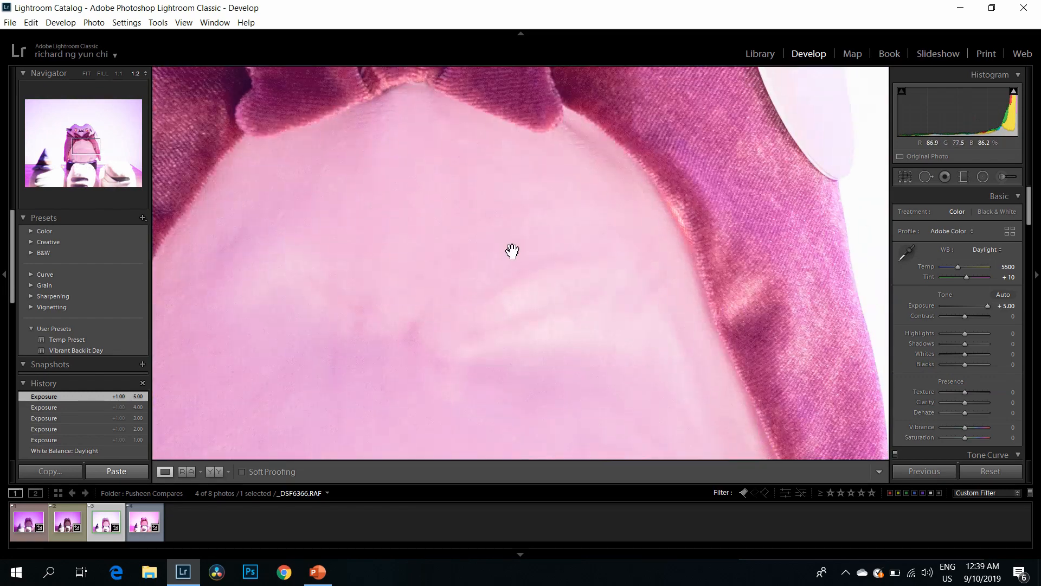
{"action": "left_click_drag", "start_coordinate": [582, 100], "coordinate": [455, 267]}
{"action": "left_click_drag", "start_coordinate": [468, 180], "coordinate": [411, 317]}
{"action": "left_click_drag", "start_coordinate": [363, 236], "coordinate": [562, 244]}
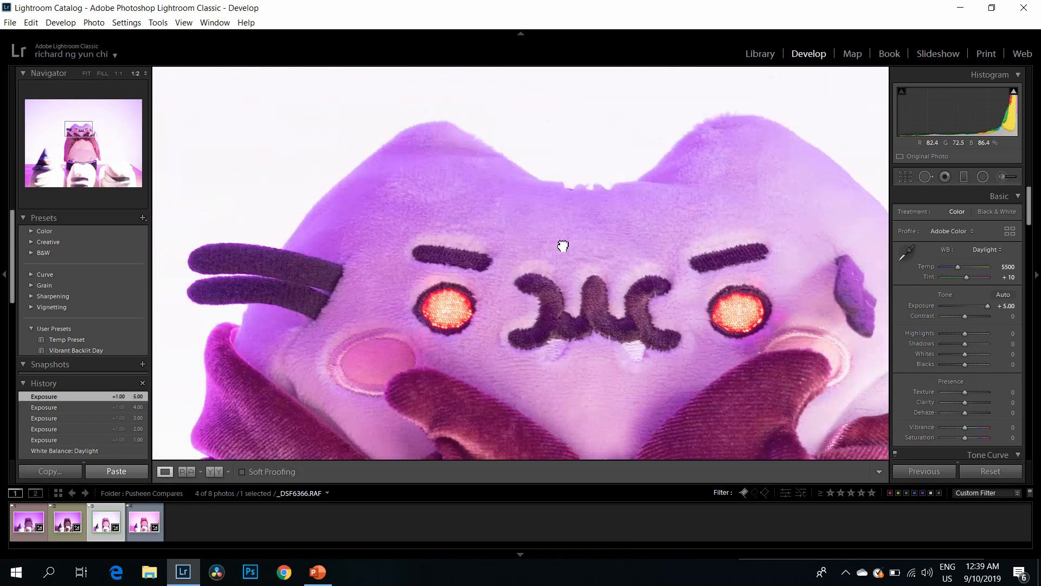
Step: Inspect the toy's coat edge and lower belly in _DSF6366.RAF, and lower the photo's exposure to +1.79
{"action": "left_click_drag", "start_coordinate": [363, 344], "coordinate": [423, 147]}
{"action": "left_click_drag", "start_coordinate": [360, 252], "coordinate": [562, 49]}
{"action": "left_click_drag", "start_coordinate": [487, 326], "coordinate": [358, 38]}
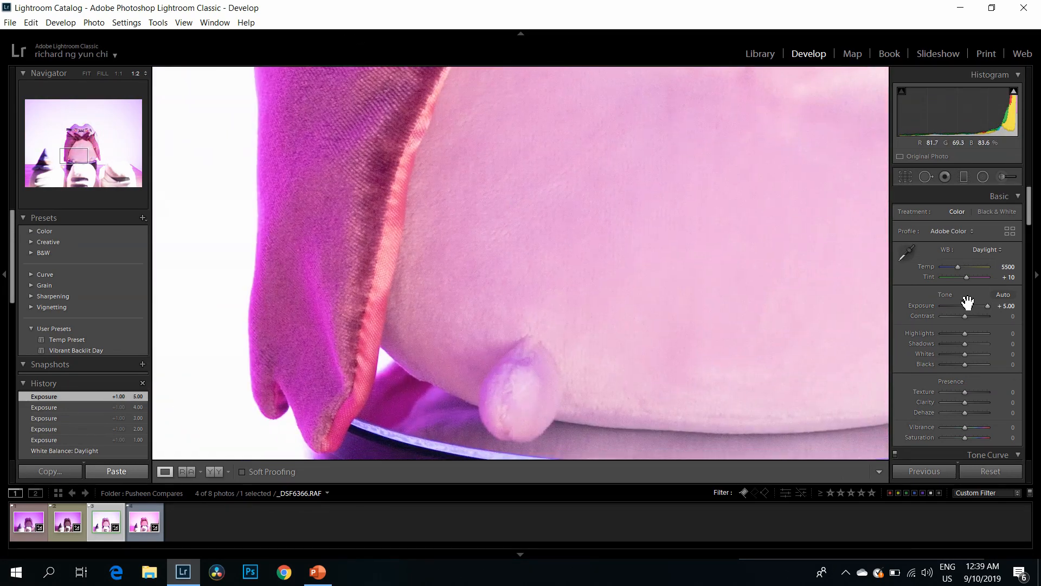
{"action": "left_click_drag", "start_coordinate": [987, 306], "coordinate": [973, 303]}
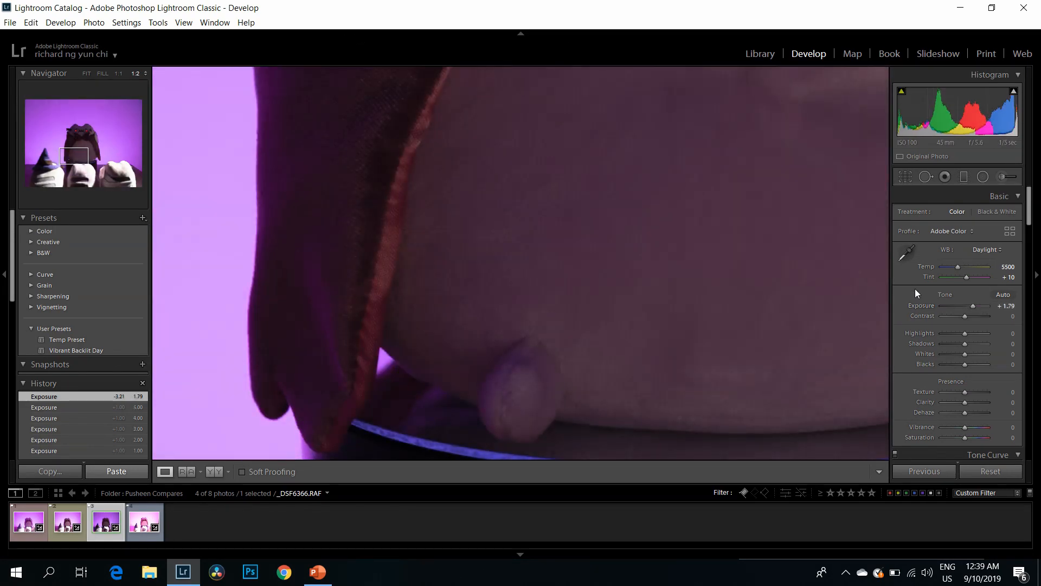